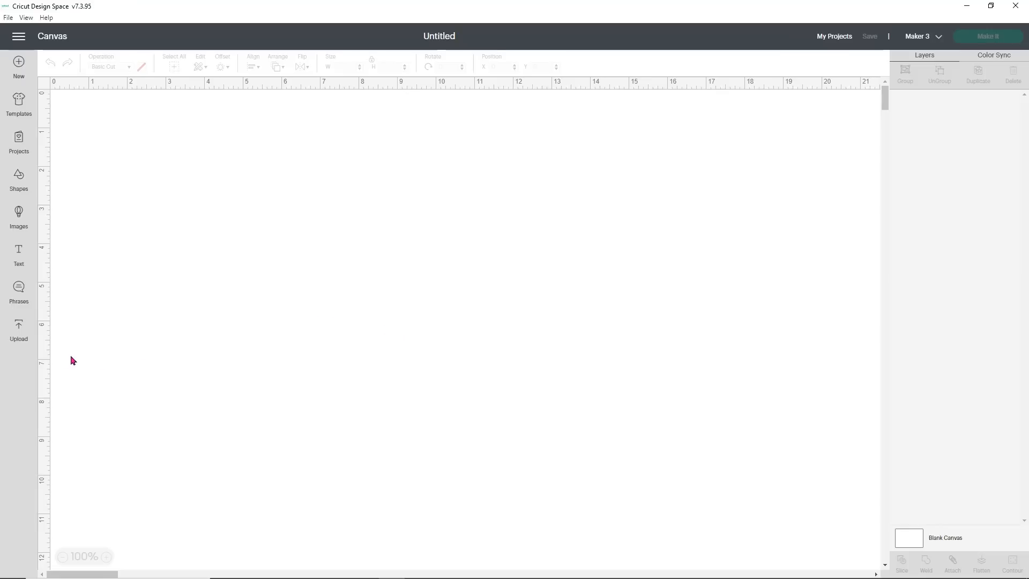
Load the Mom Life Quote Sublimation Design file from the Bestsellers Sublimation Mega Seasonal Designs 1 A folder into a new image upload.
{"action": "left_click", "coordinate": [23, 339]}
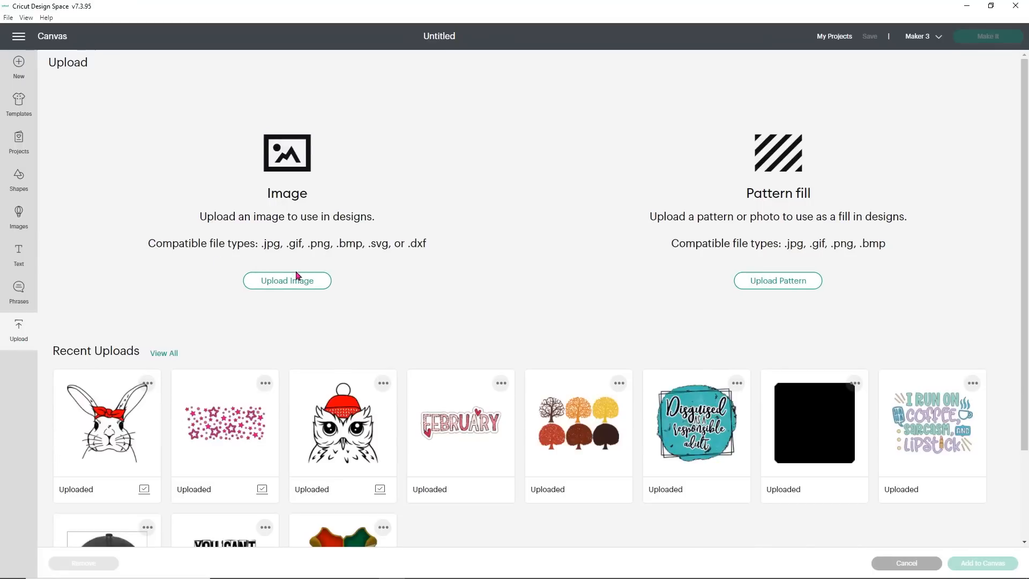
{"action": "left_click", "coordinate": [294, 284]}
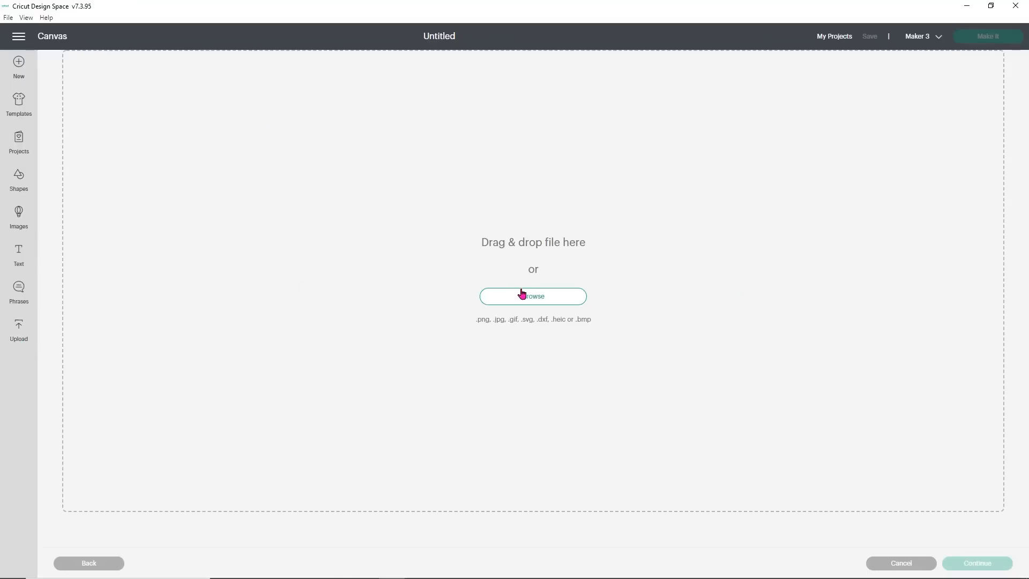
{"action": "left_click", "coordinate": [525, 294]}
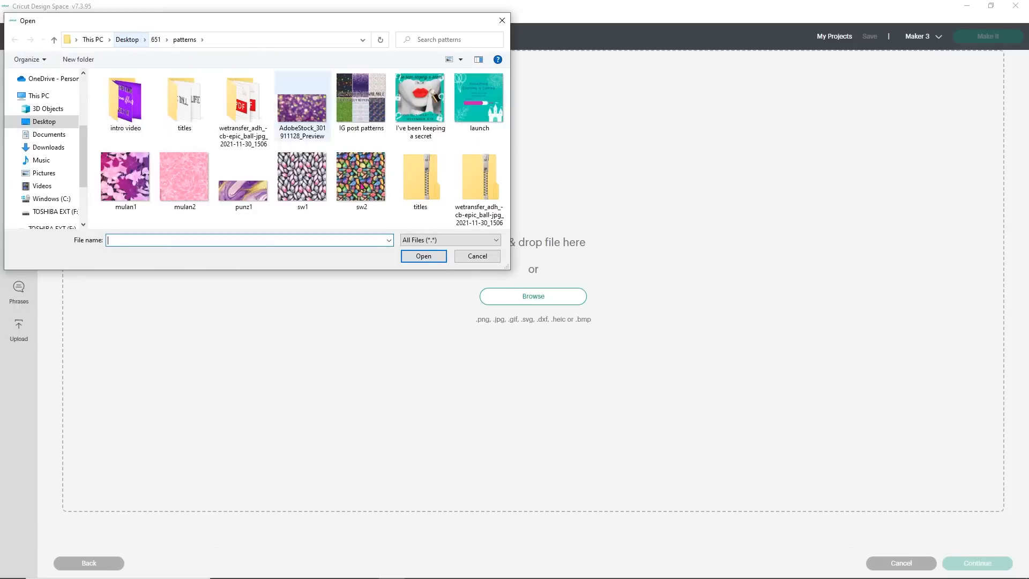
{"action": "left_click", "coordinate": [474, 257]}
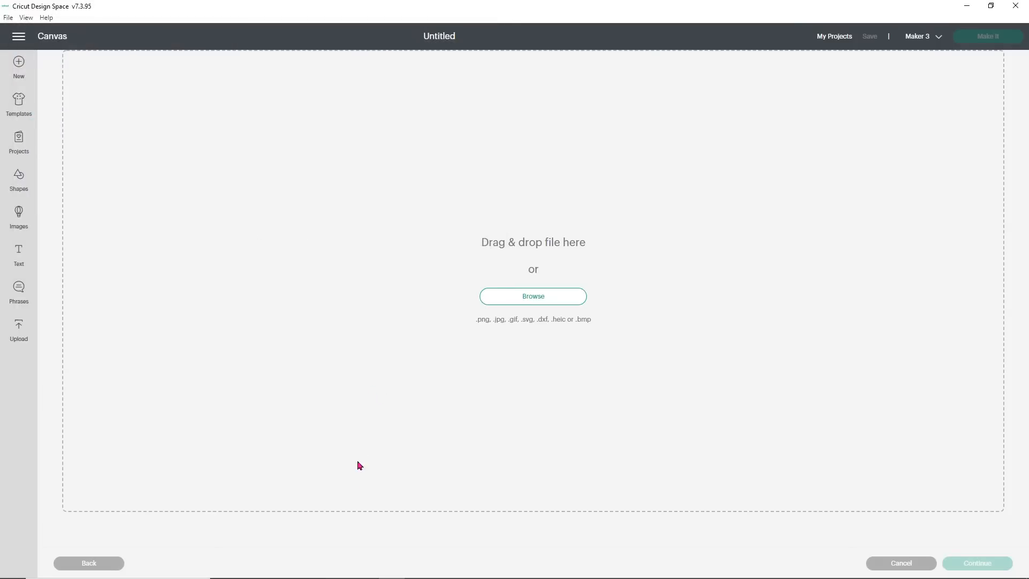
{"action": "mouse_move", "coordinate": [324, 571]}
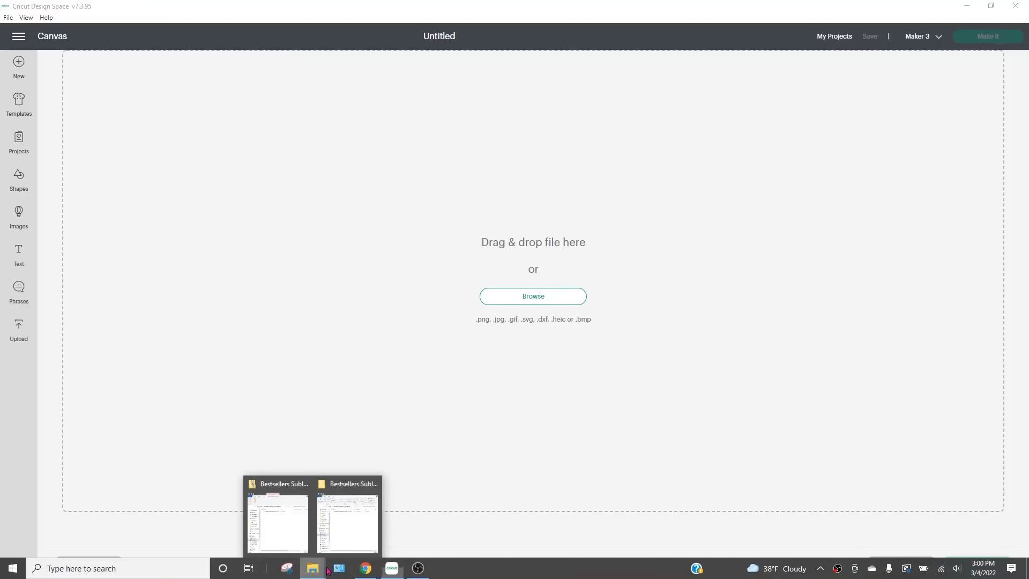
{"action": "left_click", "coordinate": [353, 541]}
{"action": "left_click_drag", "start_coordinate": [642, 104], "coordinate": [321, 139]}
{"action": "double_click", "coordinate": [256, 260]}
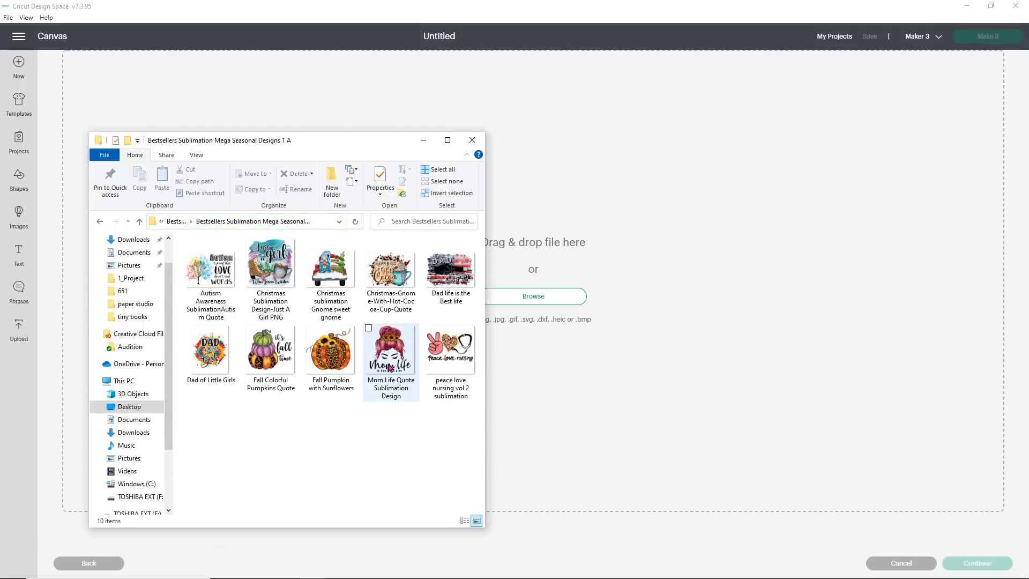
{"action": "left_click_drag", "start_coordinate": [388, 364], "coordinate": [613, 307]}
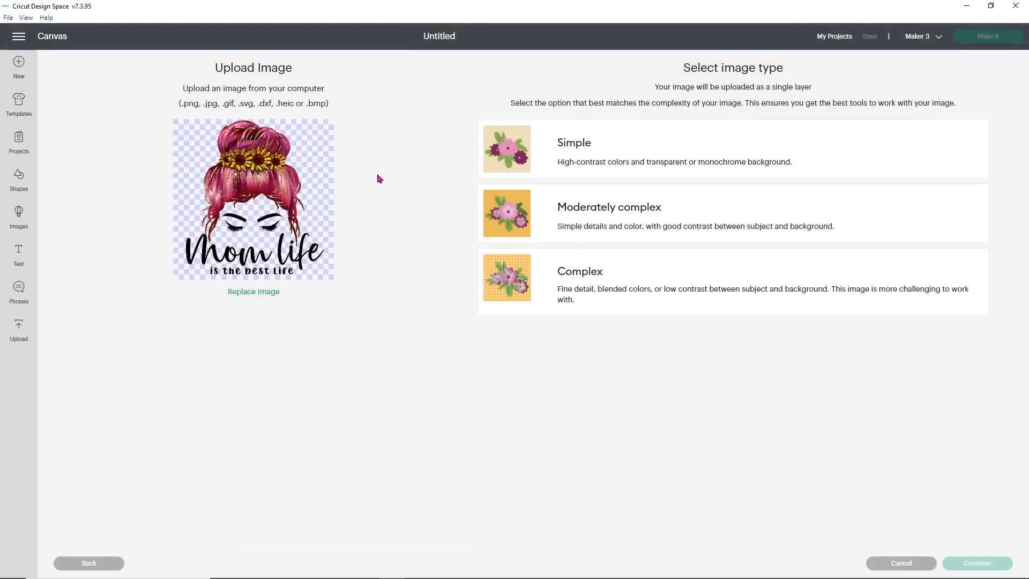
Upload the Mom Life design as a Complex, Print Then Cut image, keeping its background unedited.
{"action": "left_click", "coordinate": [607, 273]}
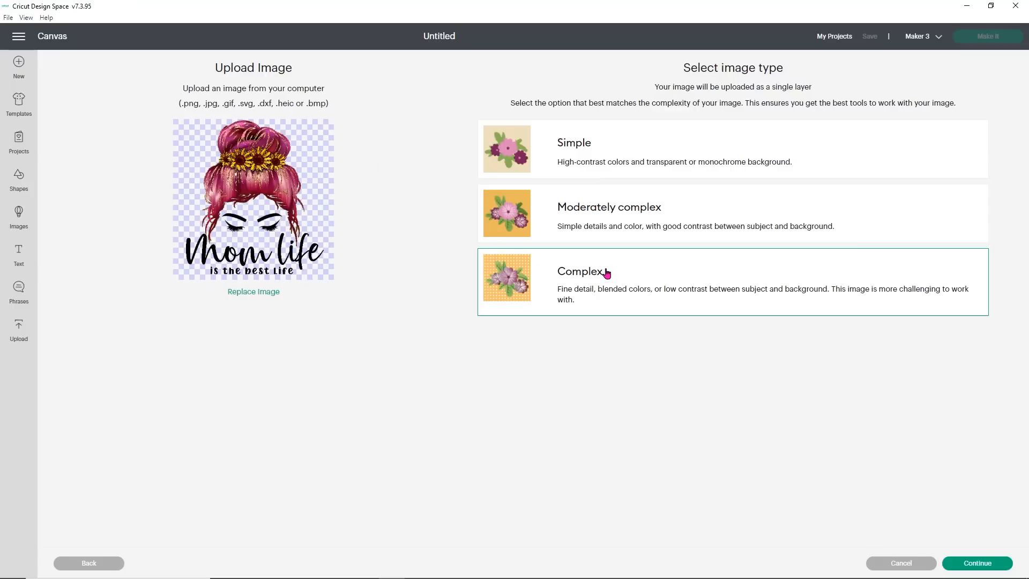
{"action": "left_click", "coordinate": [963, 567]}
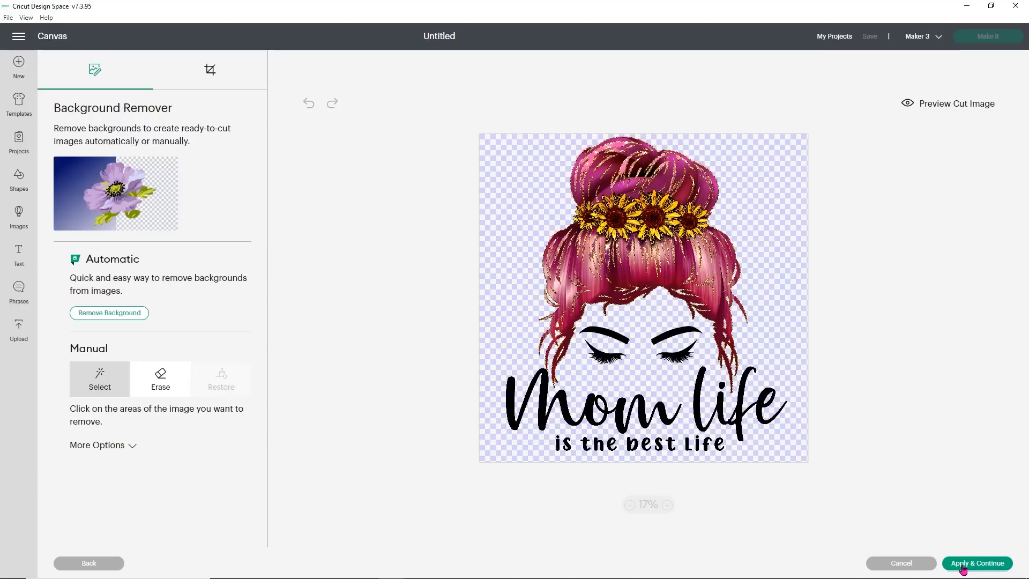
{"action": "left_click", "coordinate": [963, 566]}
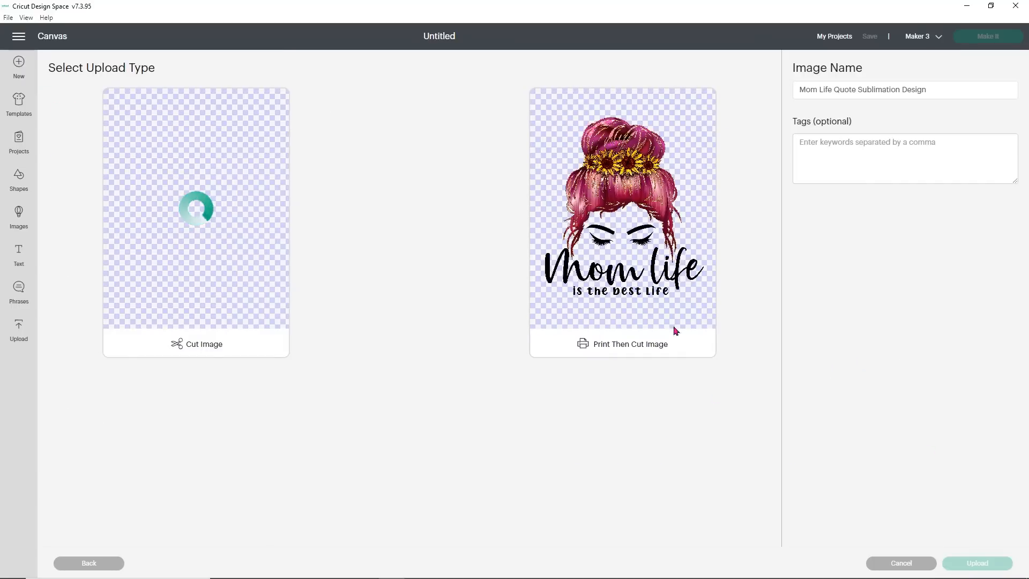
{"action": "left_click", "coordinate": [664, 240]}
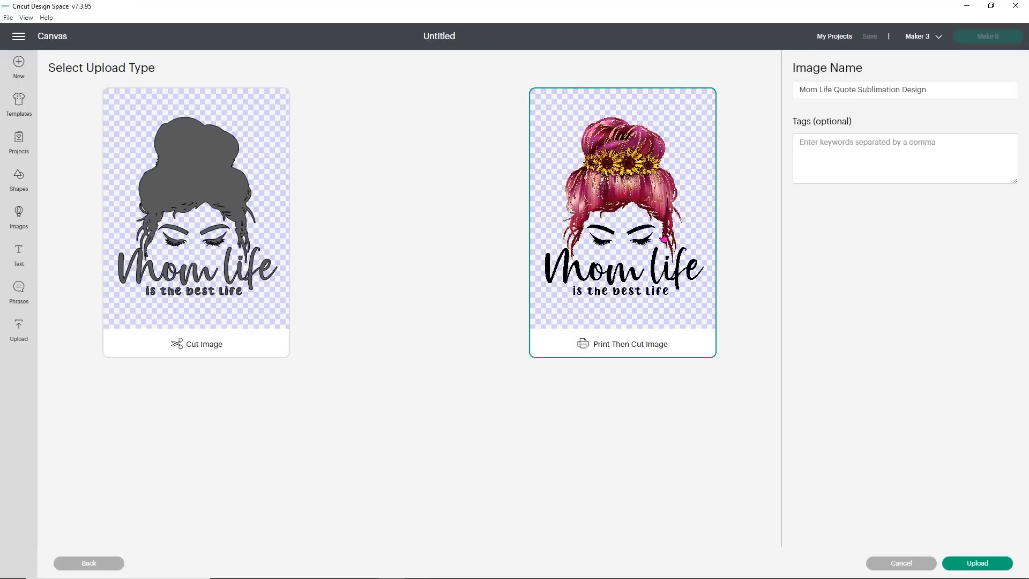
{"action": "left_click", "coordinate": [968, 565]}
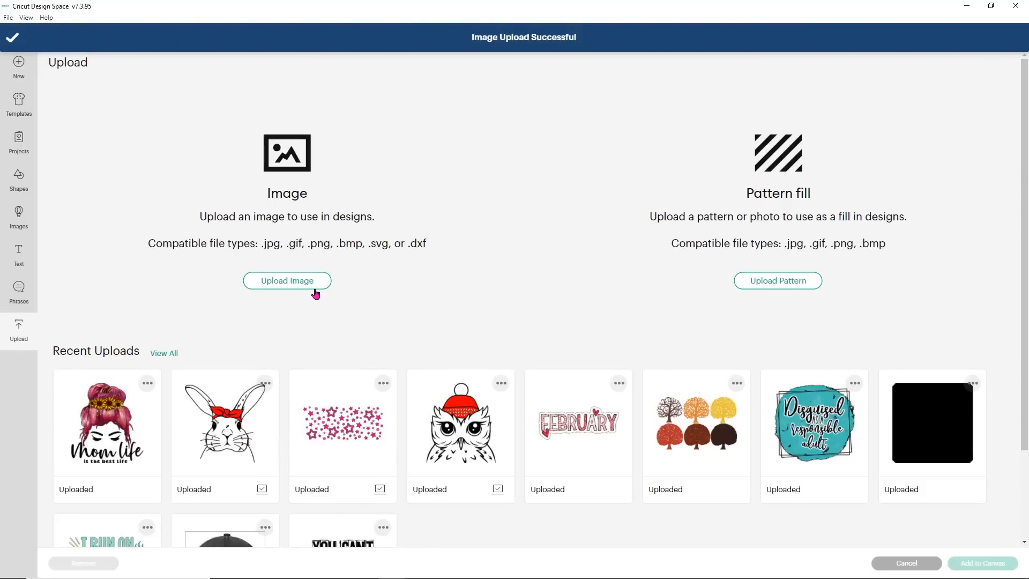
Start another image upload and load the Dad of Little Girls file from the sublimation designs folder.
{"action": "left_click", "coordinate": [310, 291]}
{"action": "left_click", "coordinate": [491, 295]}
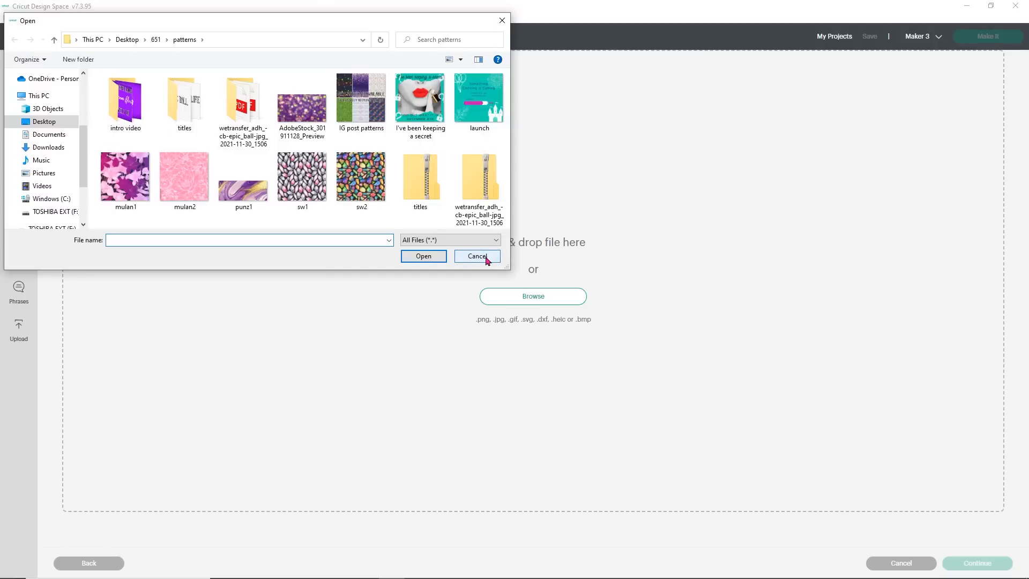
{"action": "left_click", "coordinate": [482, 257]}
{"action": "mouse_move", "coordinate": [343, 577]}
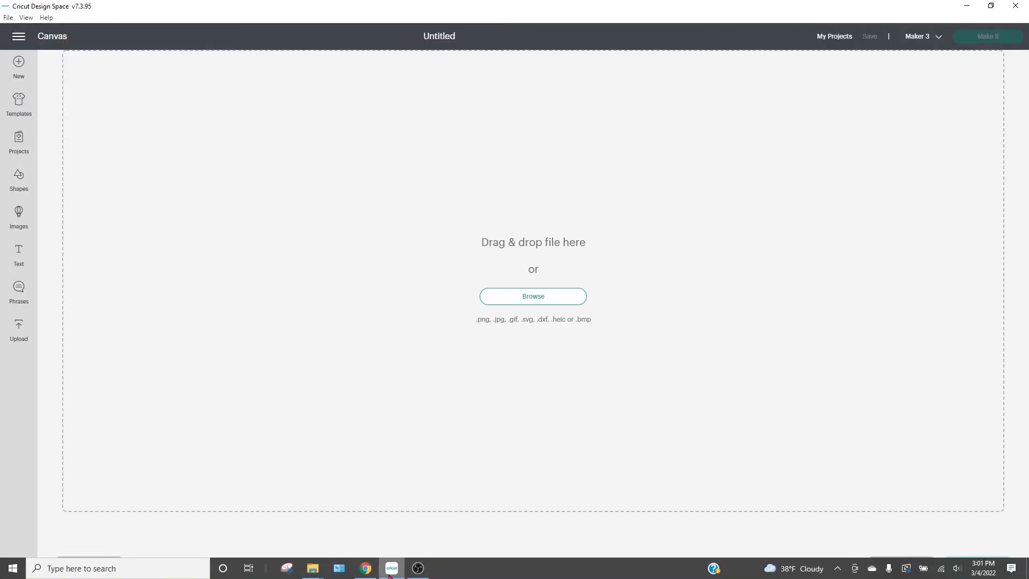
{"action": "left_click", "coordinate": [368, 477]}
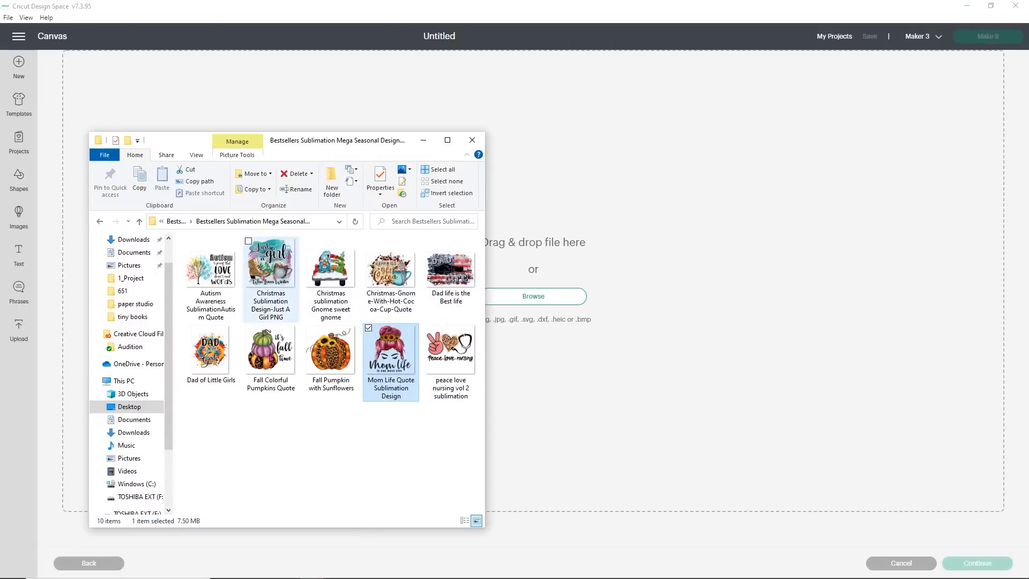
{"action": "left_click", "coordinate": [210, 353]}
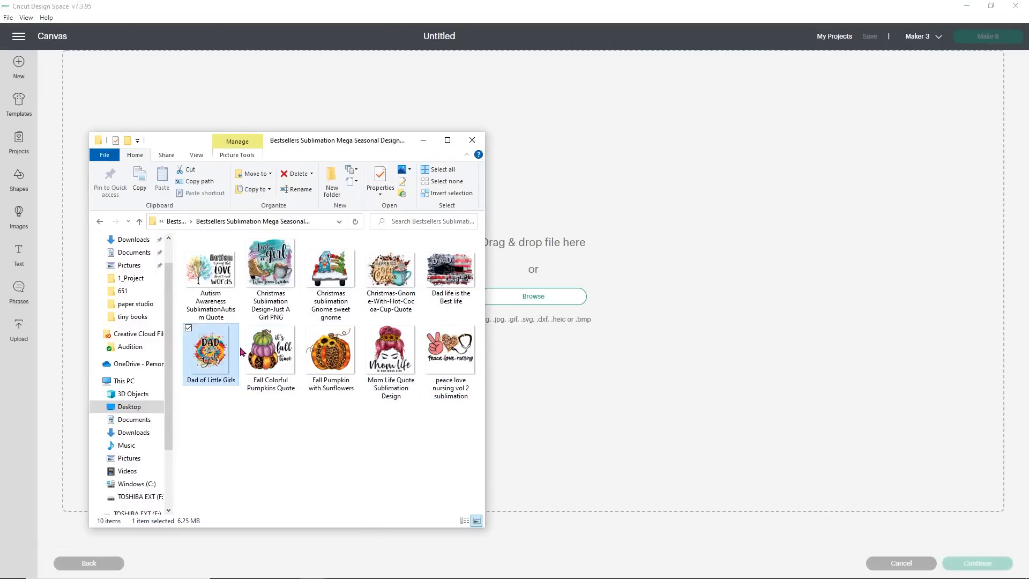
{"action": "left_click_drag", "start_coordinate": [210, 354], "coordinate": [554, 290]}
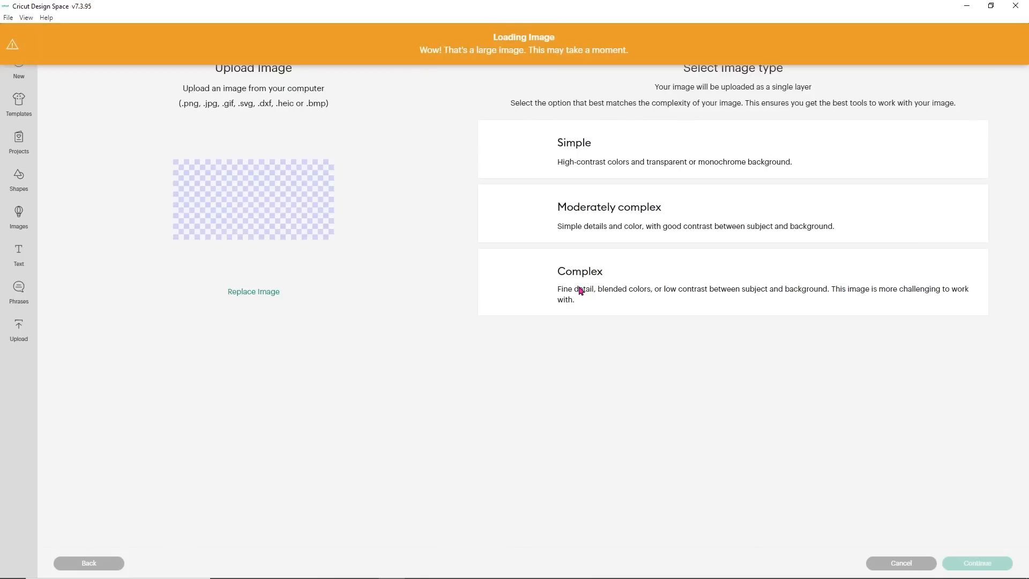
Upload the Dad of Little Girls design as a Complex, Print Then Cut image.
{"action": "left_click", "coordinate": [590, 287]}
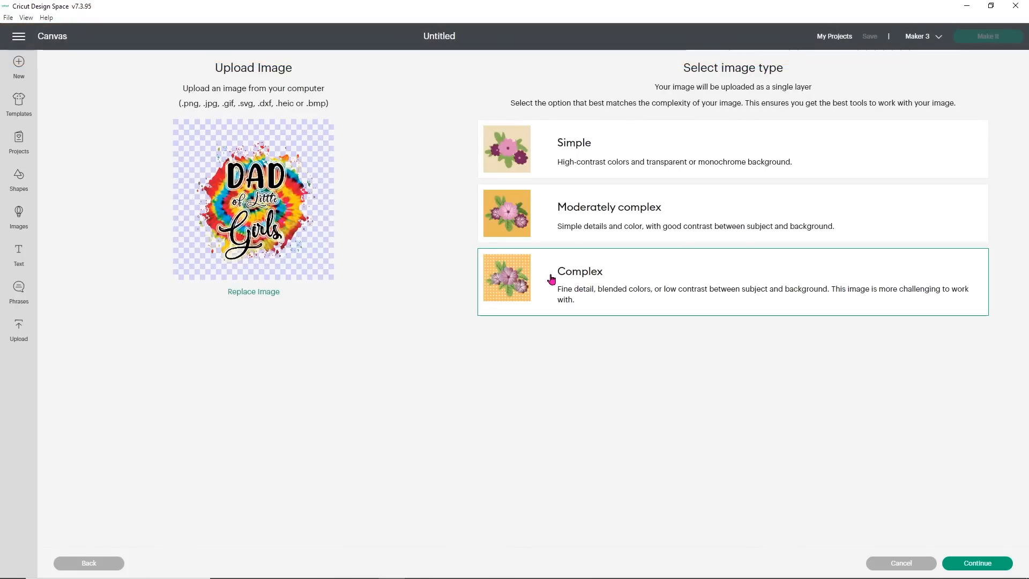
{"action": "left_click", "coordinate": [990, 564]}
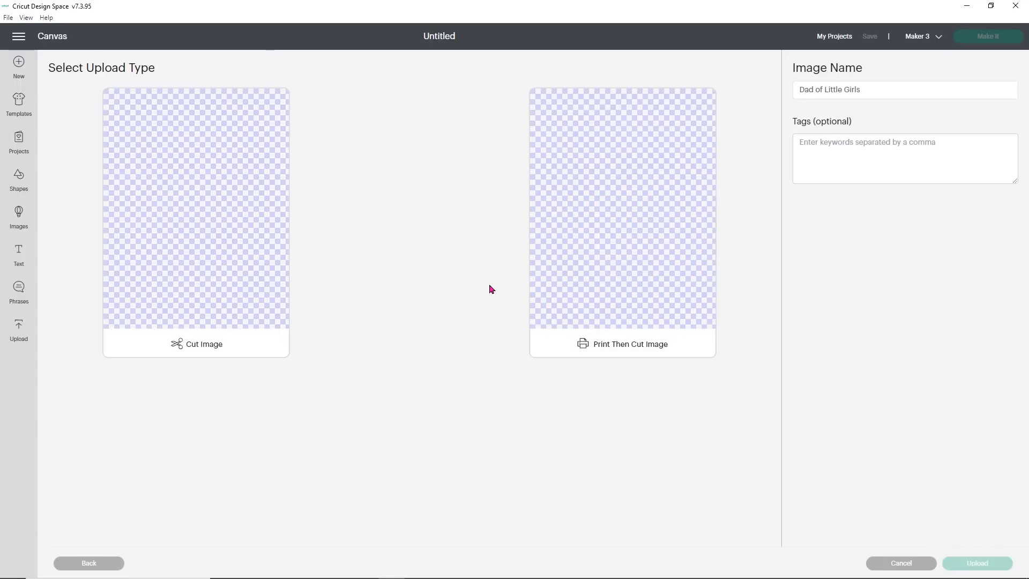
{"action": "left_click", "coordinate": [581, 239]}
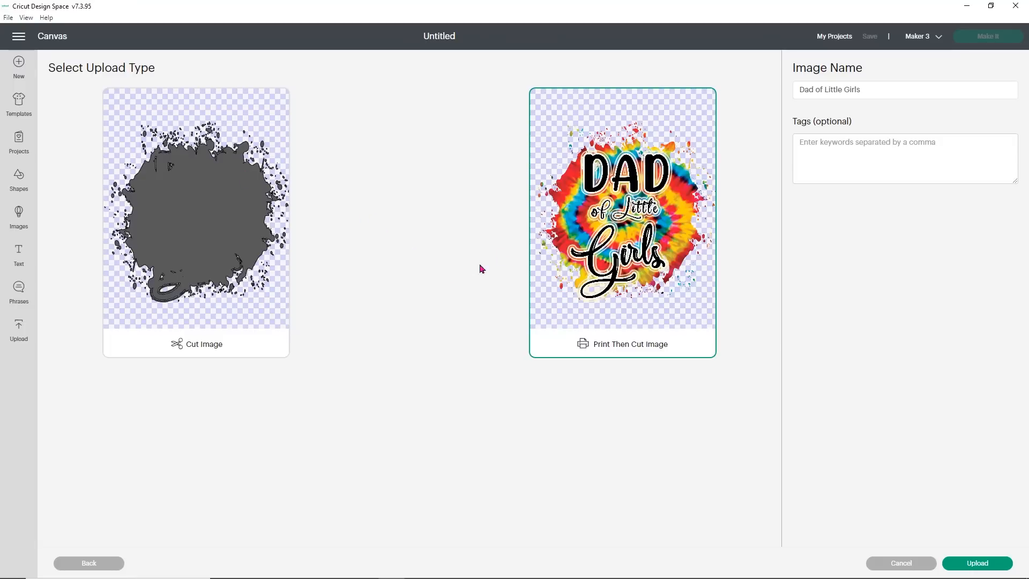
{"action": "left_click", "coordinate": [978, 563]}
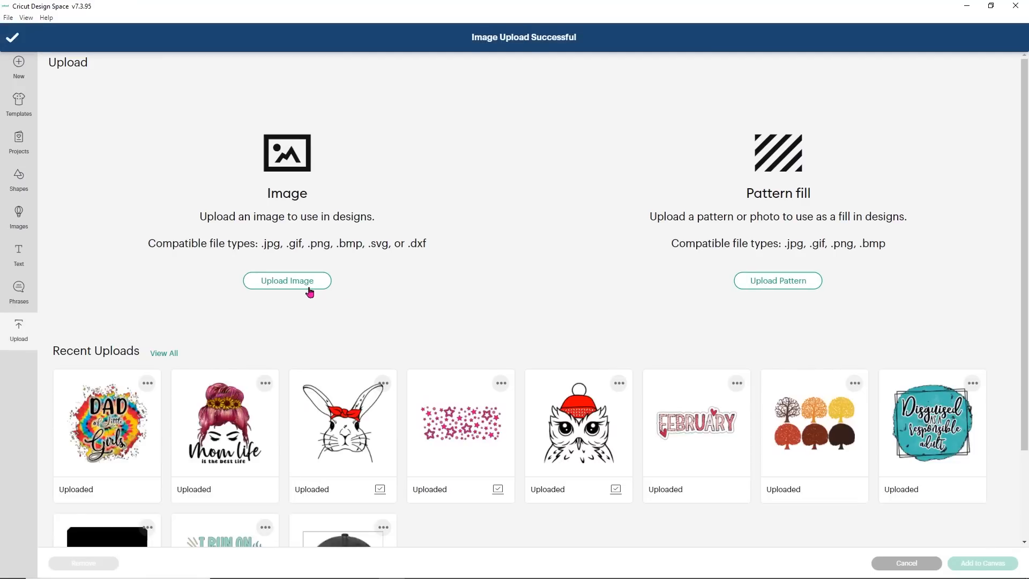
Start a third image upload and load the Christmas sublimation Gnome sweet gnome file from the designs folder.
{"action": "left_click", "coordinate": [310, 292]}
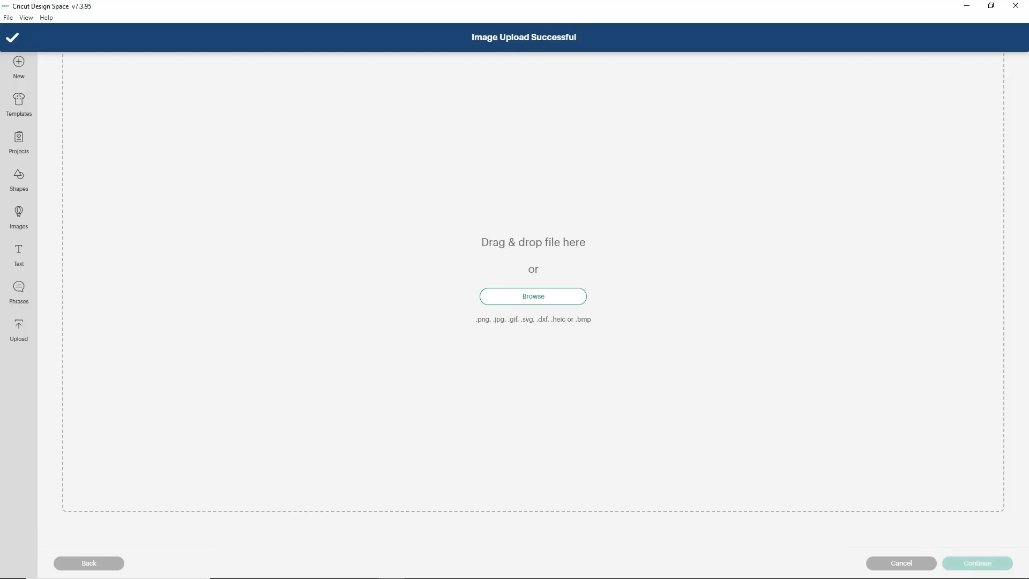
{"action": "mouse_move", "coordinate": [313, 573]}
{"action": "left_click", "coordinate": [351, 510]}
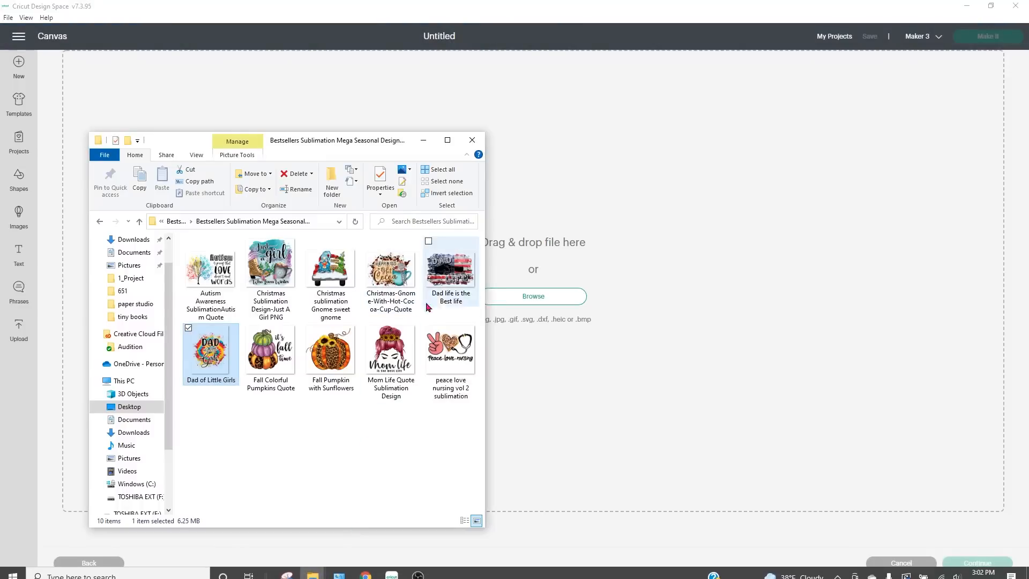
{"action": "left_click", "coordinate": [333, 285]}
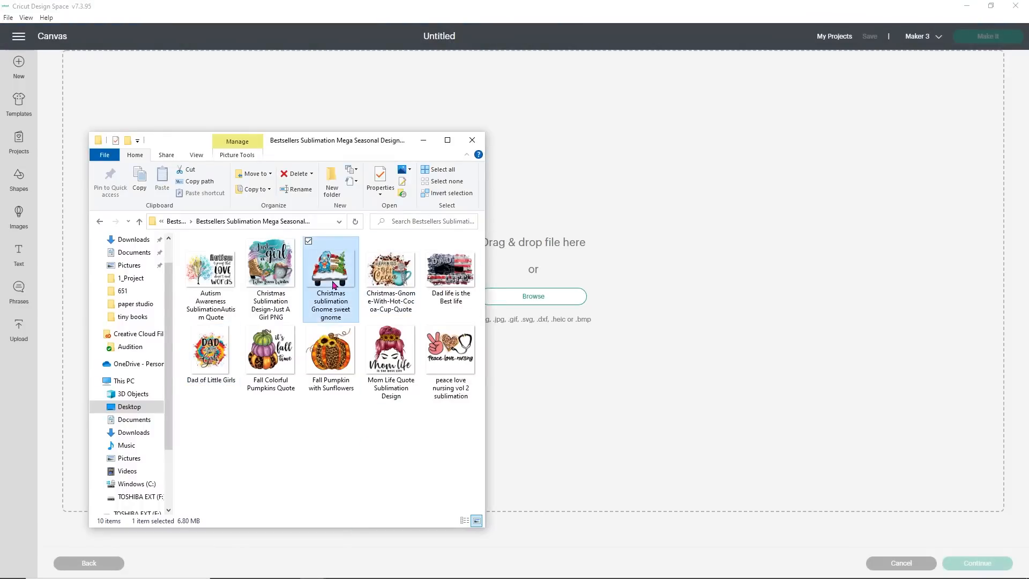
{"action": "left_click_drag", "start_coordinate": [333, 285], "coordinate": [577, 223]}
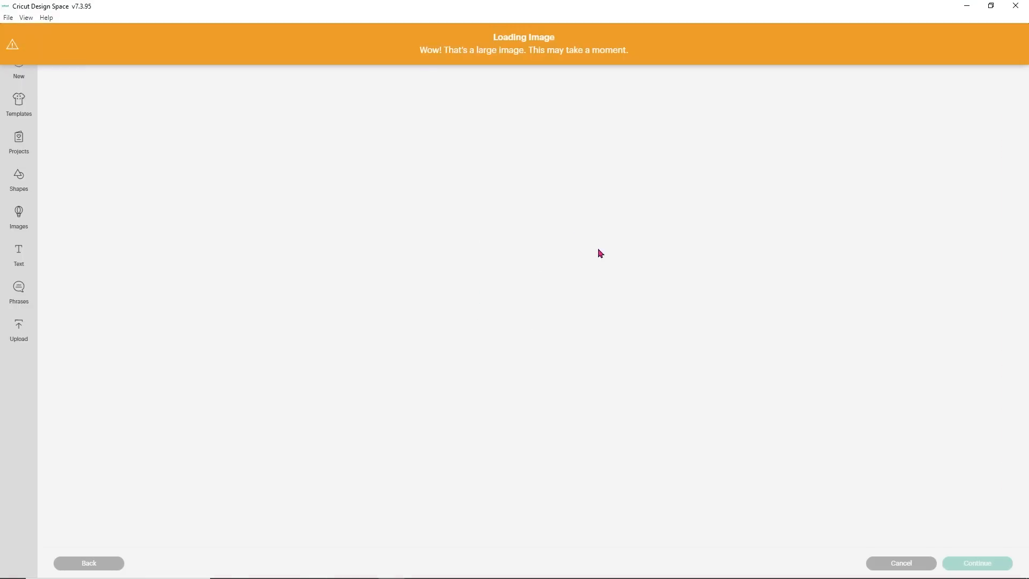
Upload the Gnome sweet gnome truck design as a Complex, Print Then Cut image.
{"action": "left_click", "coordinate": [599, 289]}
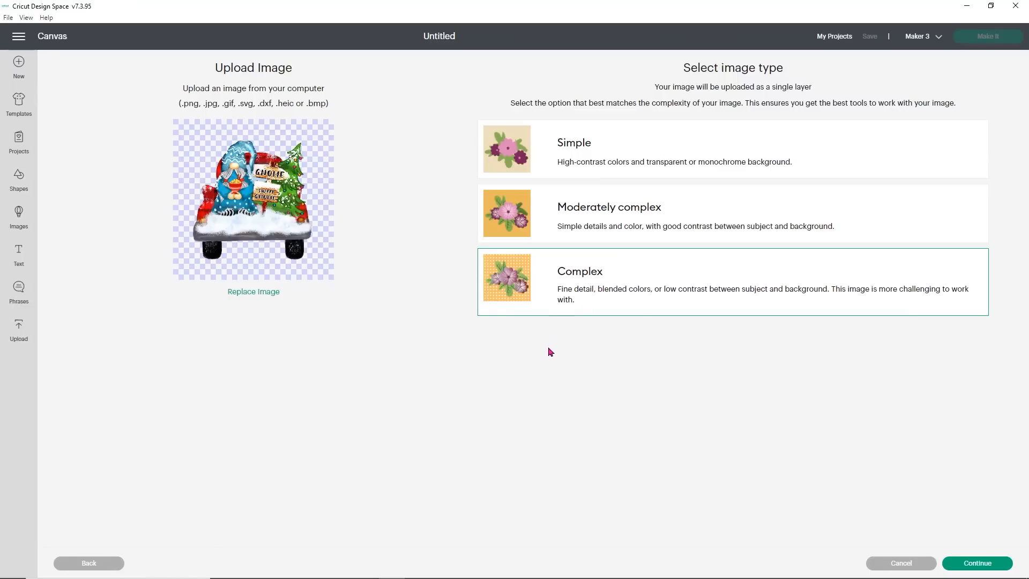
{"action": "left_click", "coordinate": [967, 560]}
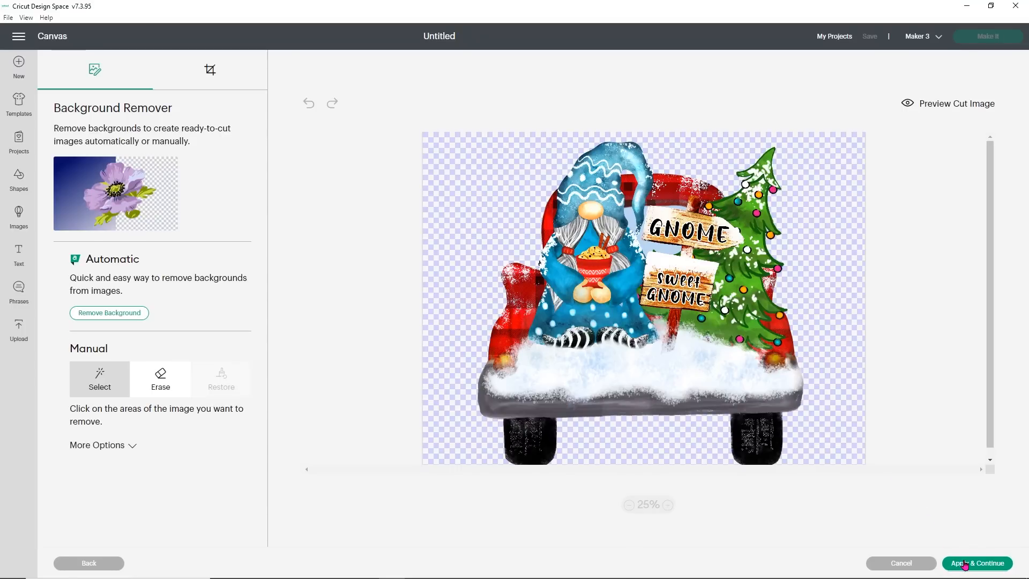
{"action": "left_click", "coordinate": [959, 563]}
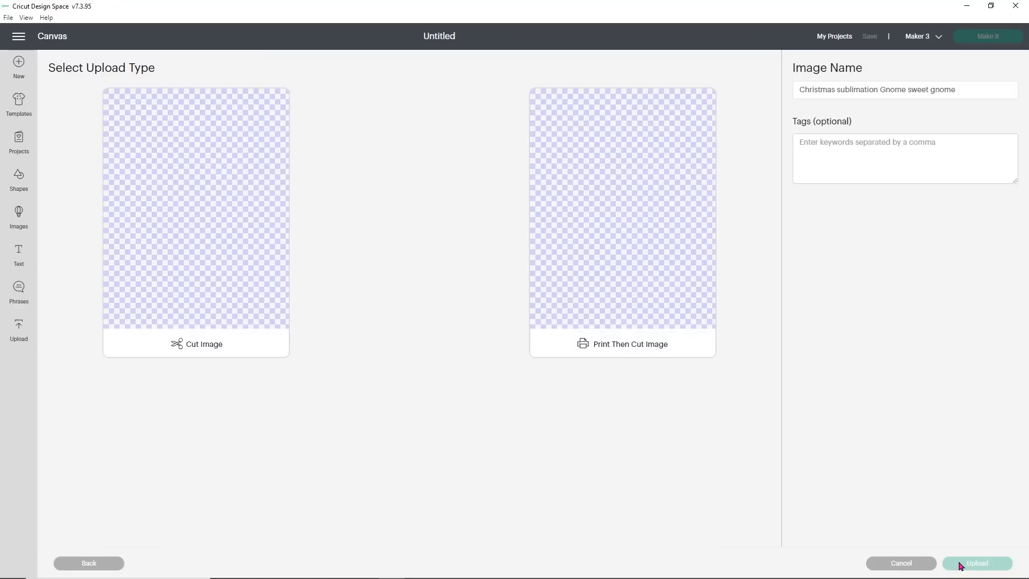
{"action": "left_click", "coordinate": [643, 275]}
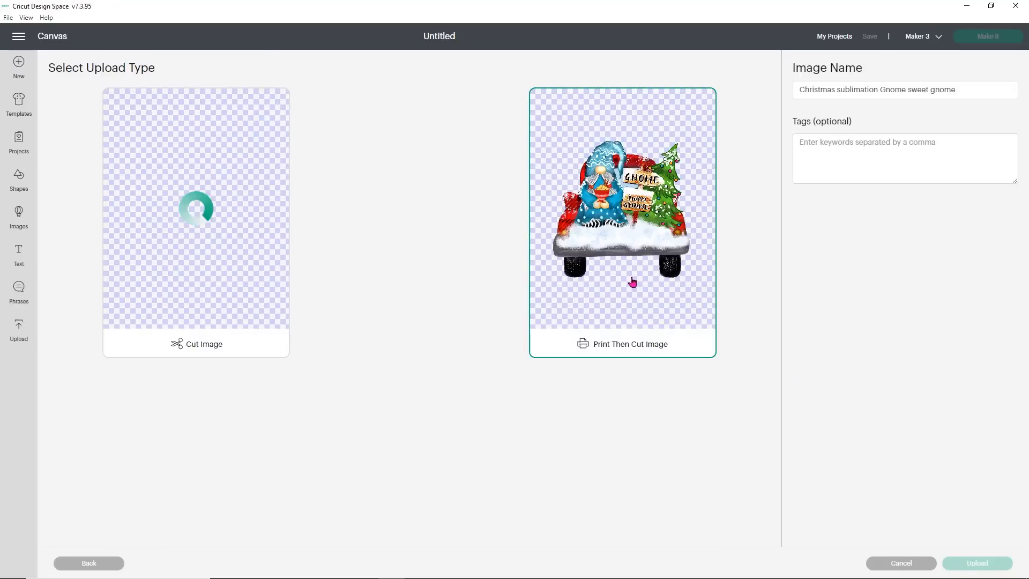
{"action": "left_click", "coordinate": [974, 569]}
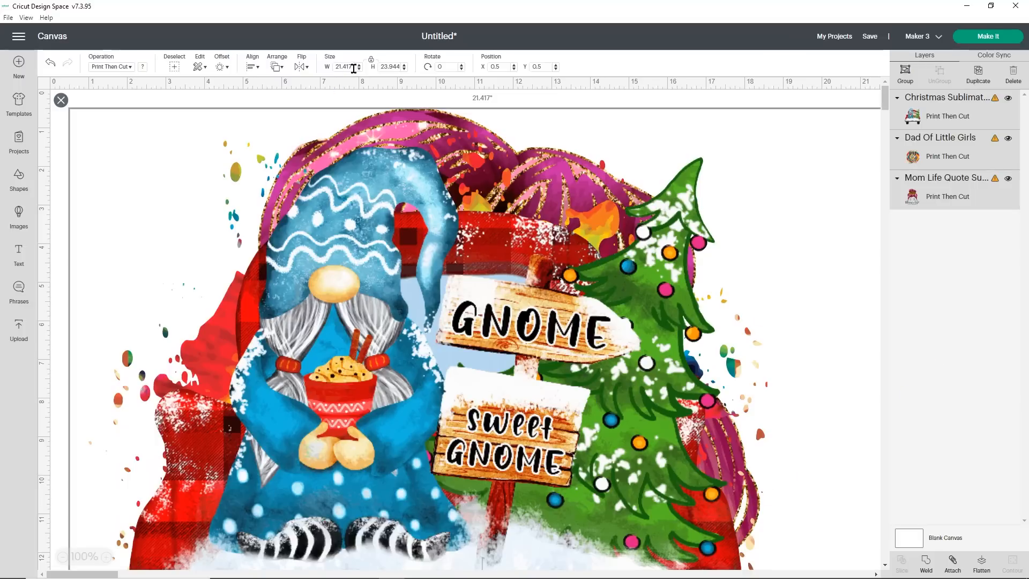
Resize the three selected designs on the canvas together to an overall width of 6 inches.
{"action": "left_click", "coordinate": [353, 66]}
{"action": "type", "text": "6"}
{"action": "key", "text": "Return"}
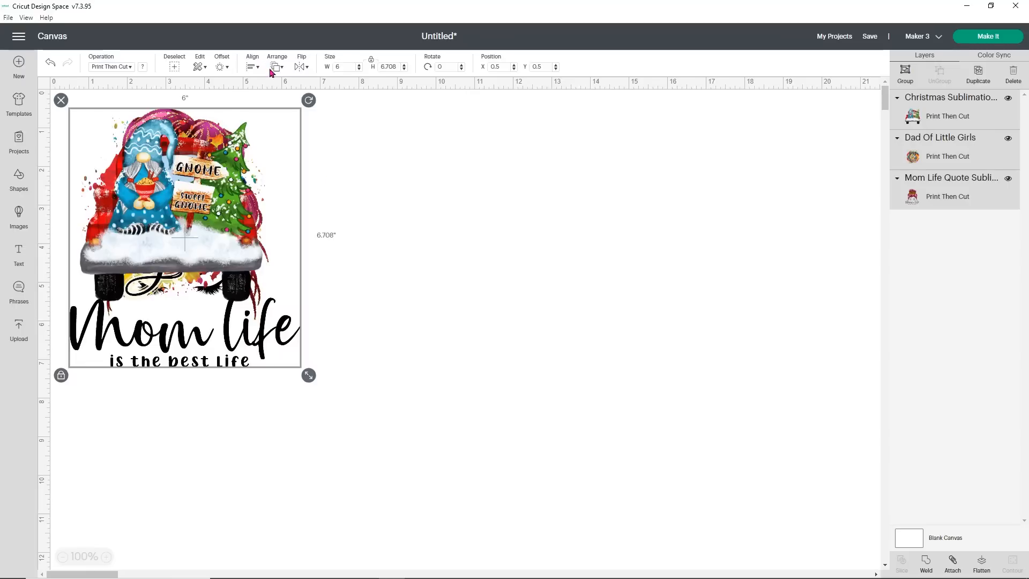
Spread the stacked designs apart, placing Dad of Little Girls at about X 8.3, Y 1.1 inches, between Mom Life and the gnome truck.
{"action": "left_click", "coordinate": [426, 323]}
{"action": "left_click_drag", "start_coordinate": [252, 262], "coordinate": [785, 277]}
{"action": "left_click_drag", "start_coordinate": [209, 260], "coordinate": [486, 277]}
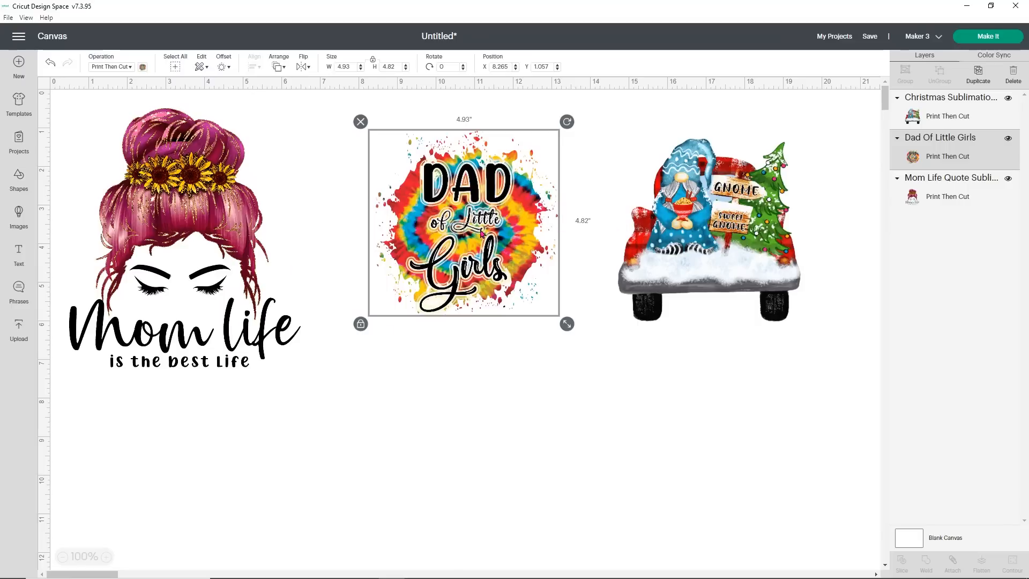
Start an offset around the Mom Life design and preview it at a distance of 0.1 inches.
{"action": "left_click", "coordinate": [222, 250]}
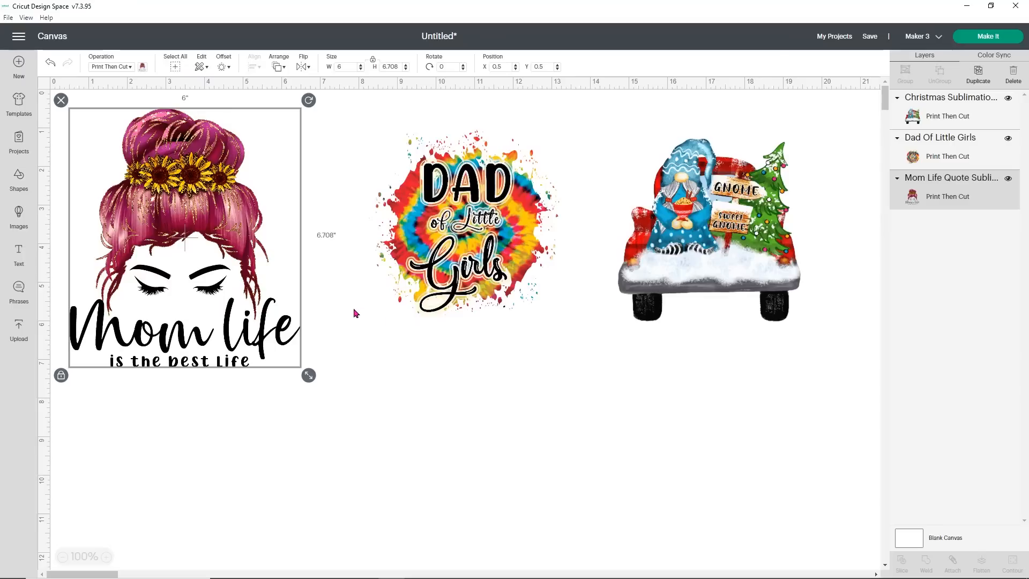
{"action": "left_click", "coordinate": [222, 67]}
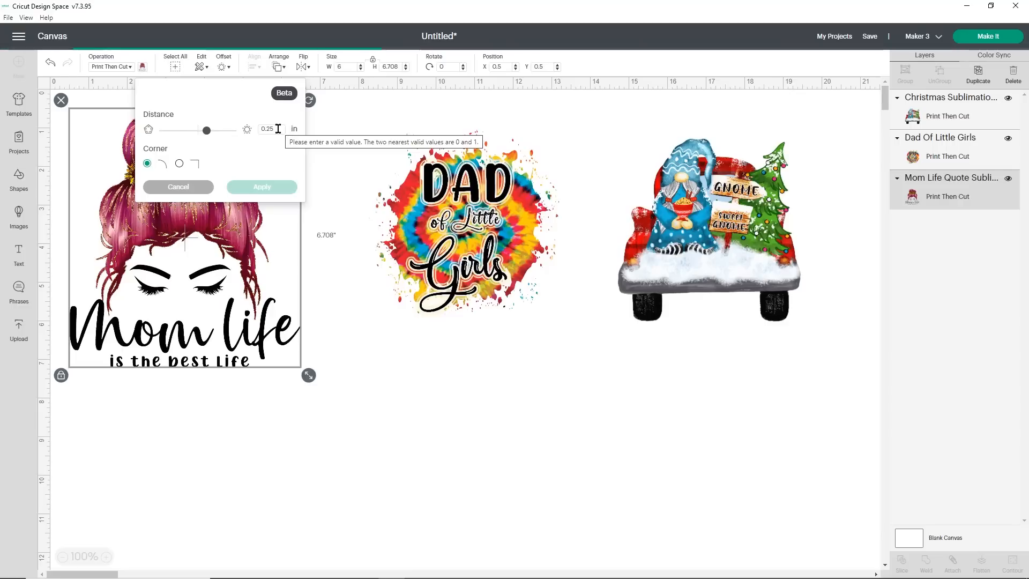
{"action": "left_click", "coordinate": [278, 129]}
{"action": "key", "text": "BackSpace"}
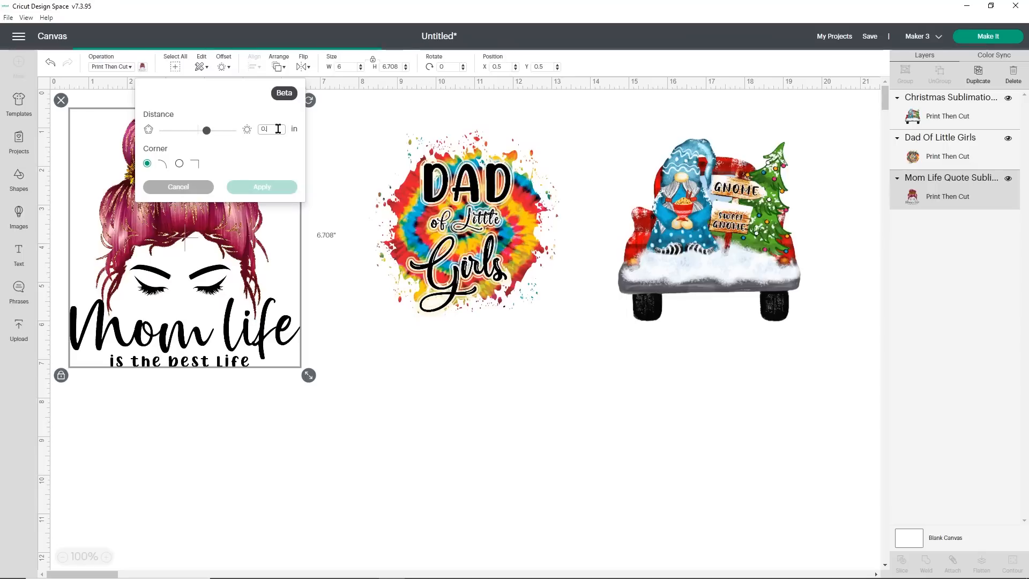
{"action": "key", "text": "BackSpace"}
{"action": "type", "text": "1"}
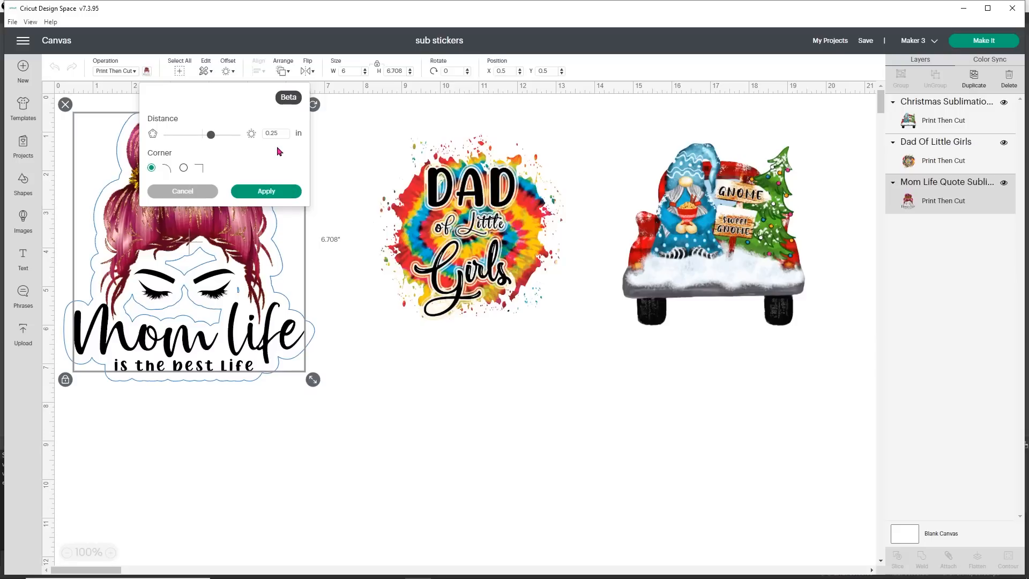
{"action": "left_click_drag", "start_coordinate": [270, 133], "coordinate": [371, 117]}
{"action": "key", "text": "BackSpace"}
{"action": "type", "text": "1"}
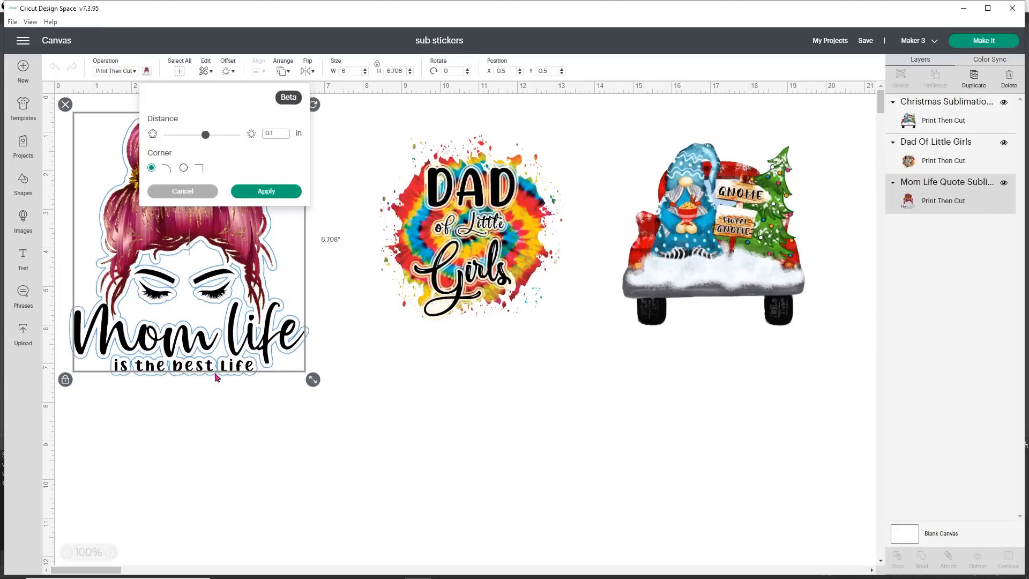
Set the Mom Life offset distance to 0.15 inches and apply it with rounded corners.
{"action": "left_click", "coordinate": [281, 135]}
{"action": "type", "text": "5"}
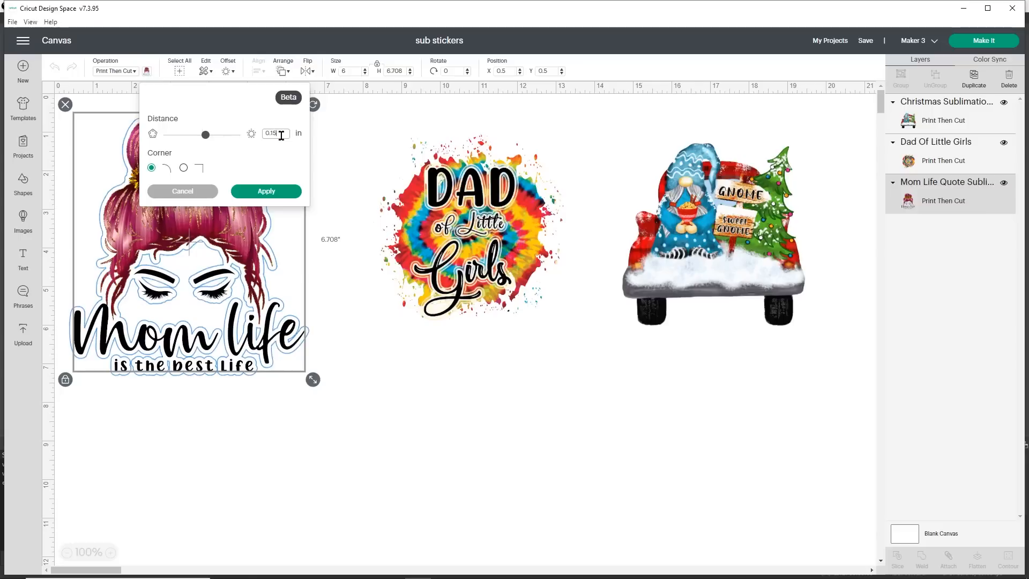
{"action": "key", "text": "Return"}
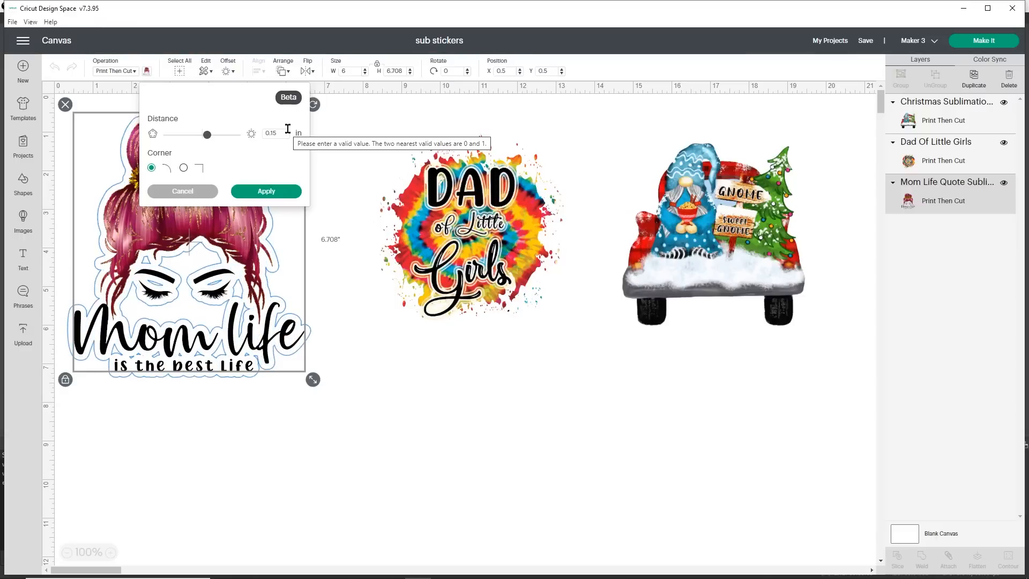
{"action": "left_click", "coordinate": [266, 194]}
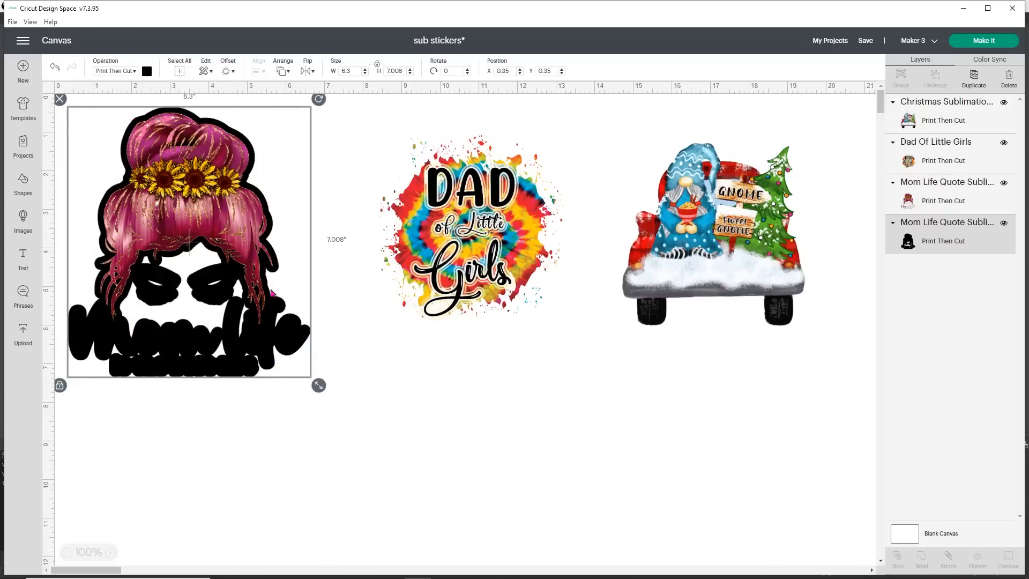
Recolor the Mom Life offset layer light blue.
{"action": "left_click", "coordinate": [147, 73]}
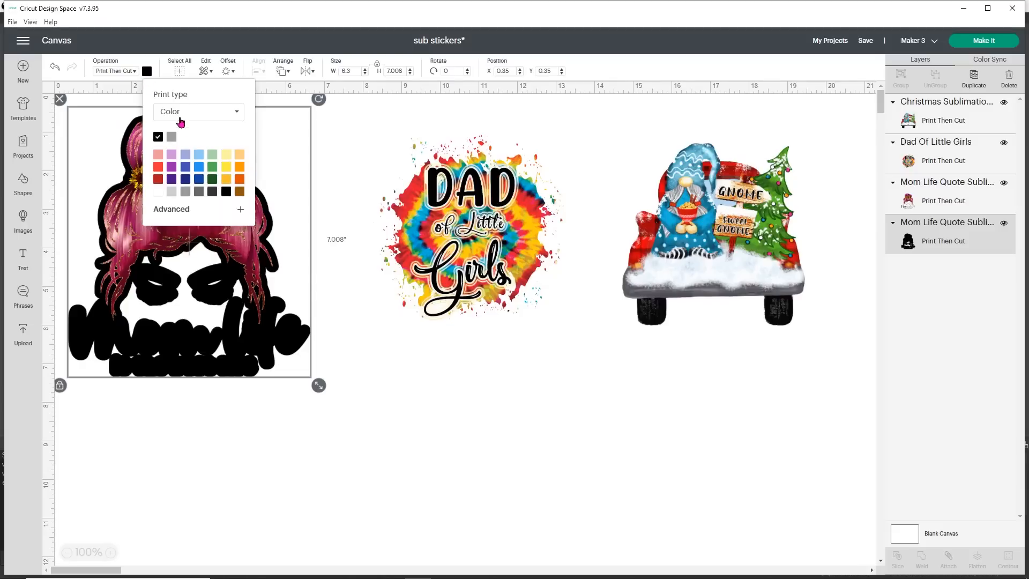
{"action": "left_click", "coordinate": [198, 155]}
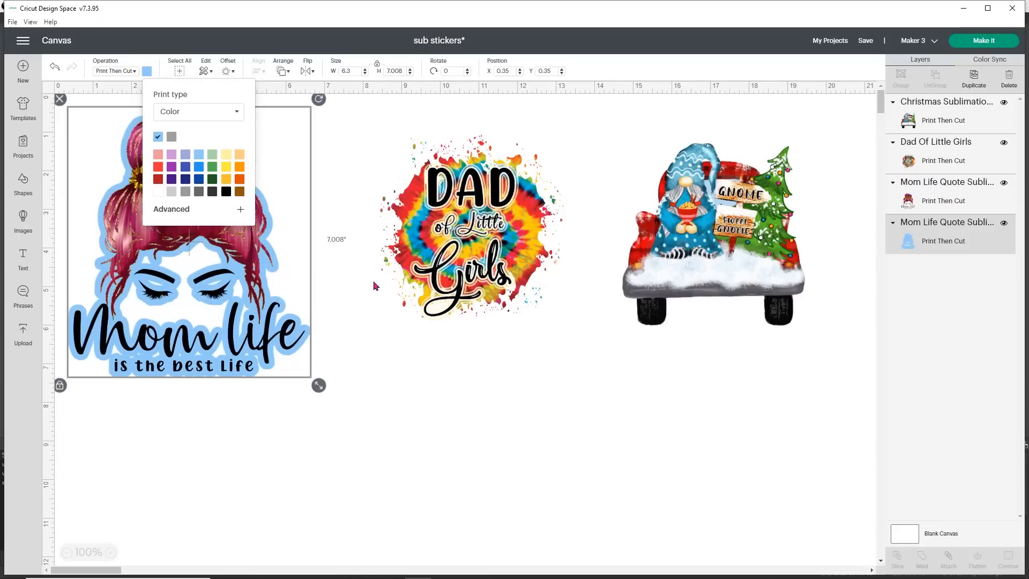
{"action": "left_click", "coordinate": [365, 321]}
Change the Mom Life offset layer to Basic Cut and hide all of its inner contours.
{"action": "left_click", "coordinate": [944, 230]}
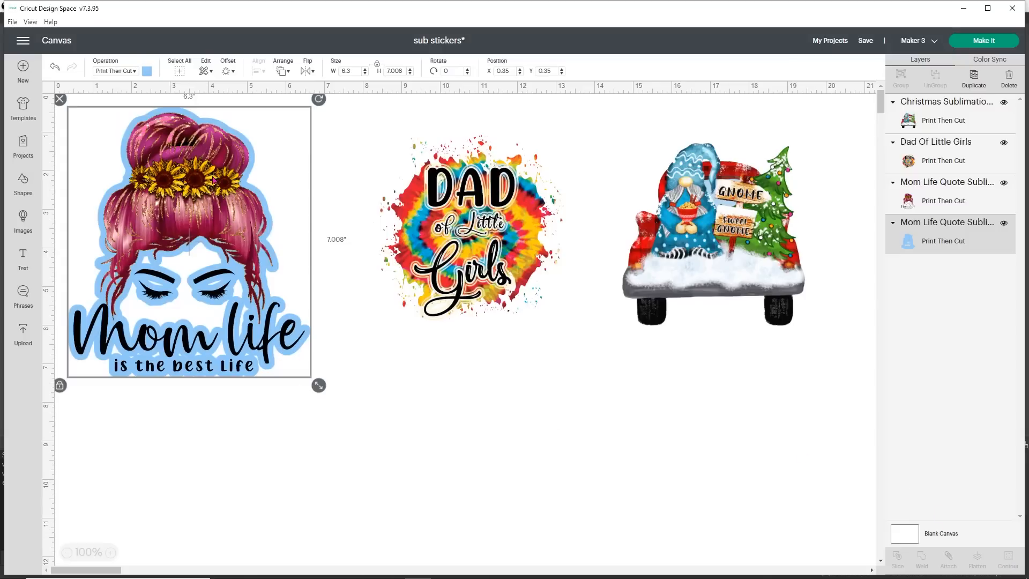
{"action": "left_click", "coordinate": [121, 72]}
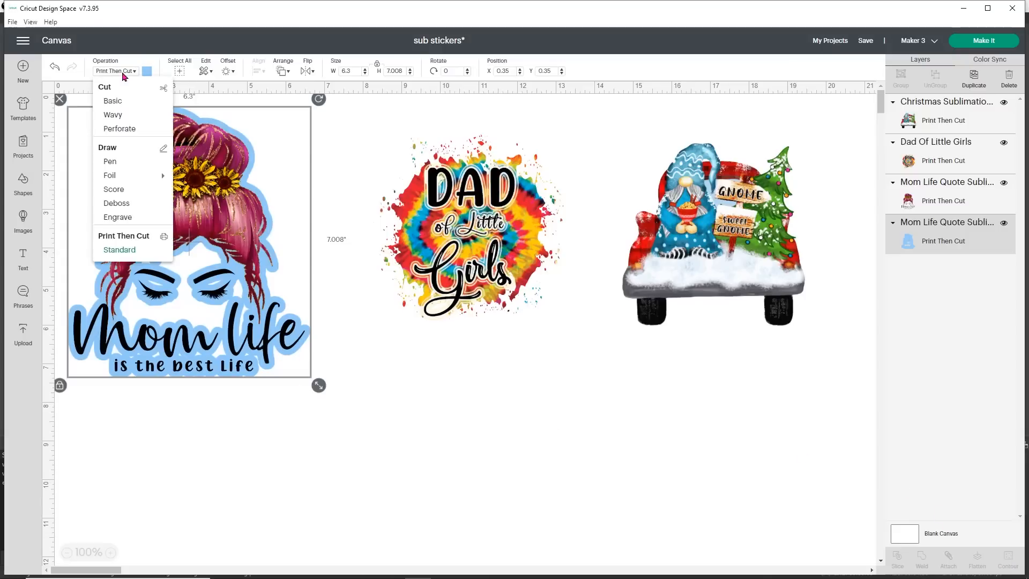
{"action": "left_click", "coordinate": [119, 102]}
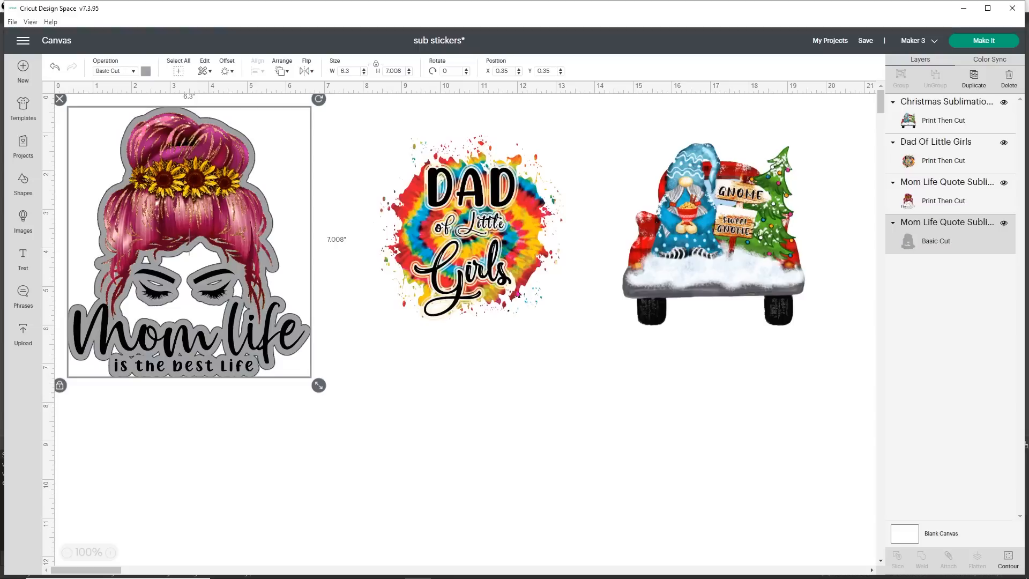
{"action": "left_click", "coordinate": [1011, 561]}
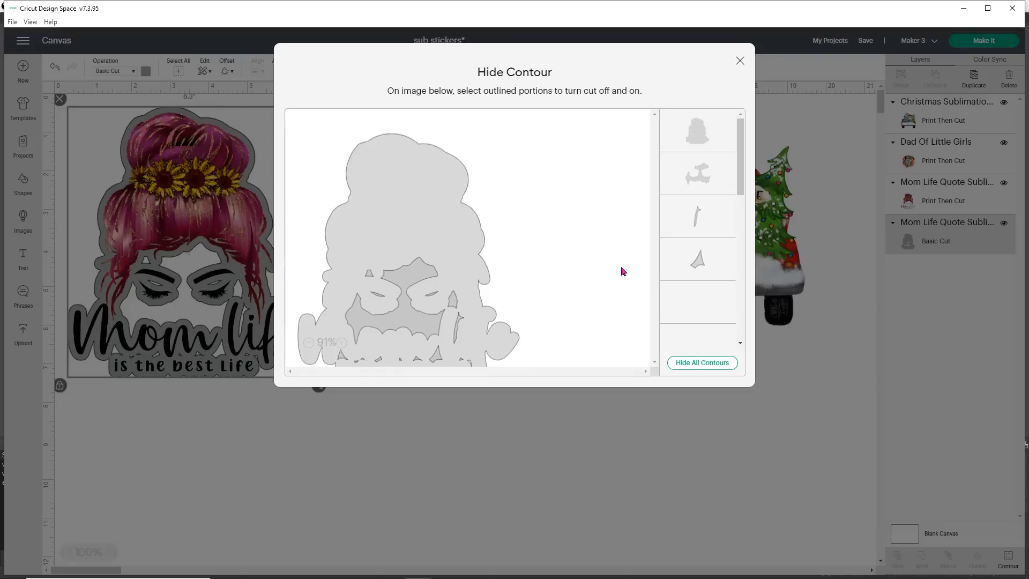
{"action": "left_click", "coordinate": [710, 364]}
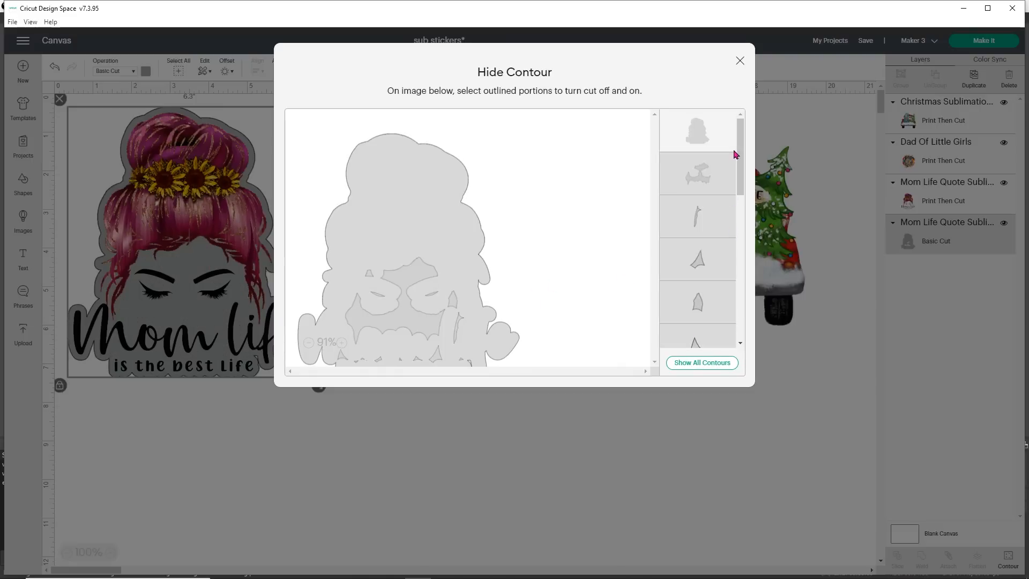
{"action": "left_click", "coordinate": [740, 61]}
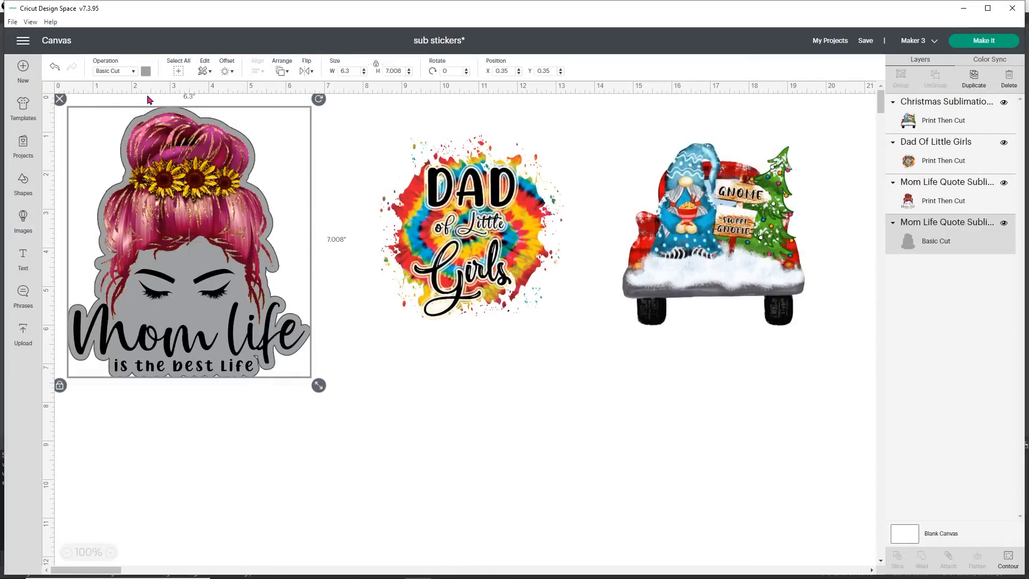
Color the Mom Life offset layer white and set its operation back to standard Print Then Cut.
{"action": "left_click", "coordinate": [146, 71]}
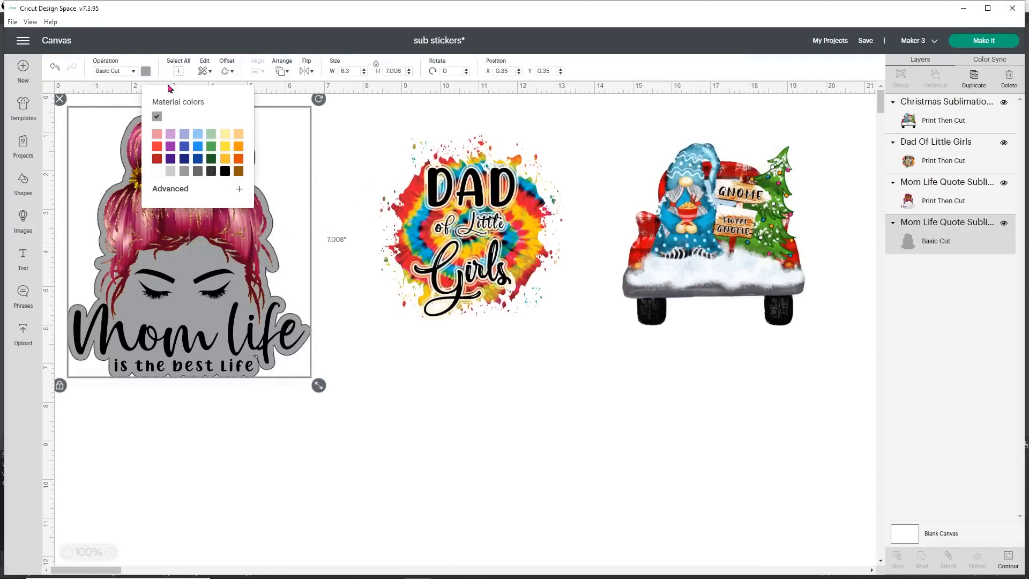
{"action": "left_click", "coordinate": [157, 173]}
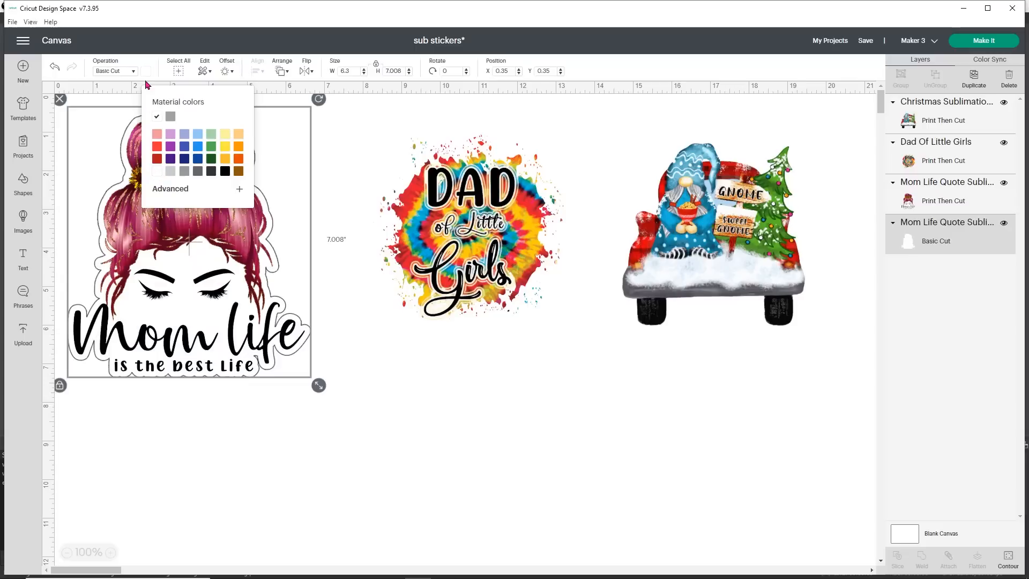
{"action": "left_click", "coordinate": [142, 60]}
{"action": "left_click", "coordinate": [129, 75]}
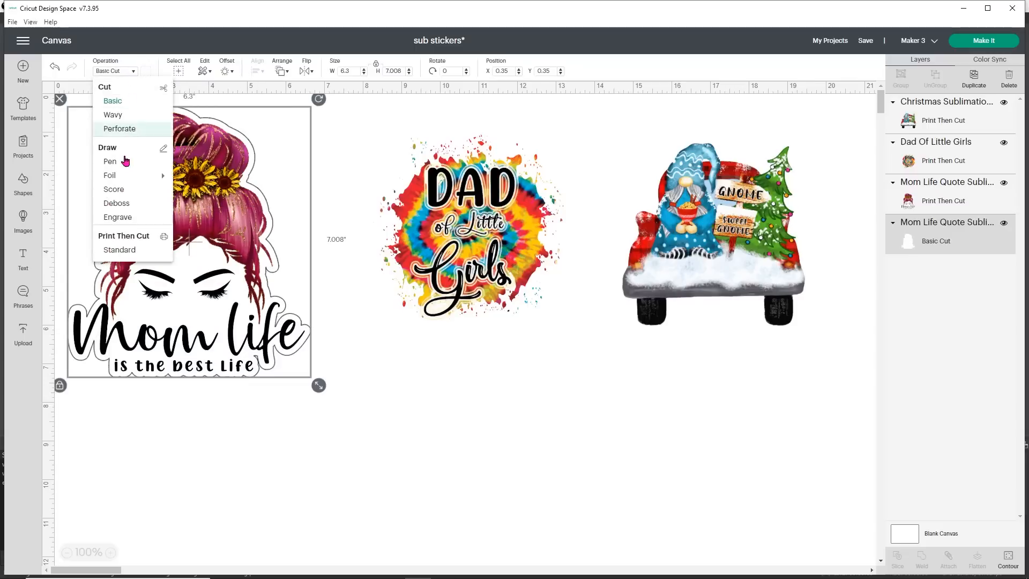
{"action": "left_click", "coordinate": [119, 249]}
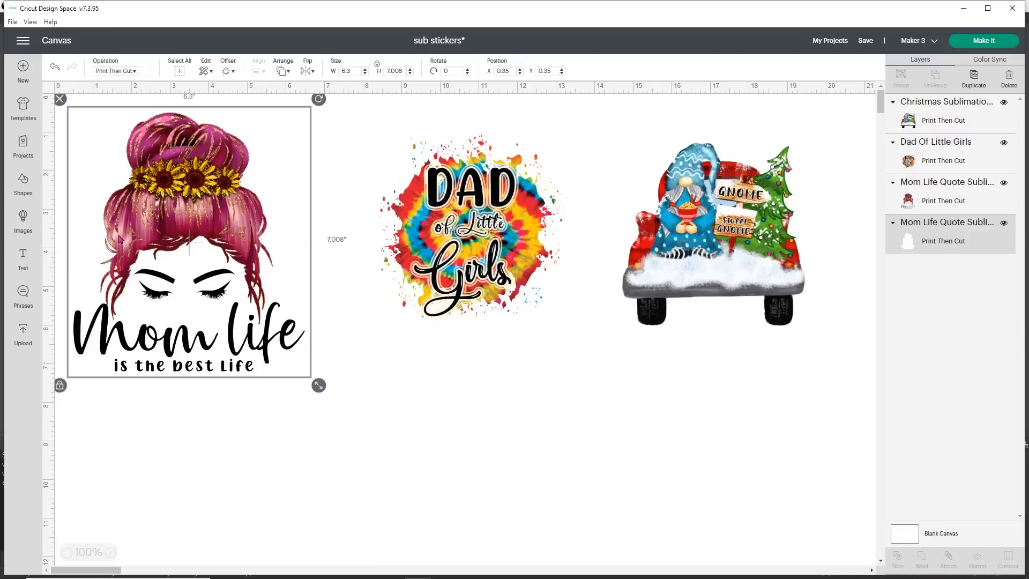
Flatten the Mom Life design with its white offset and scale the result down to about 3.6 inches wide.
{"action": "left_click", "coordinate": [963, 204], "text": "shift"}
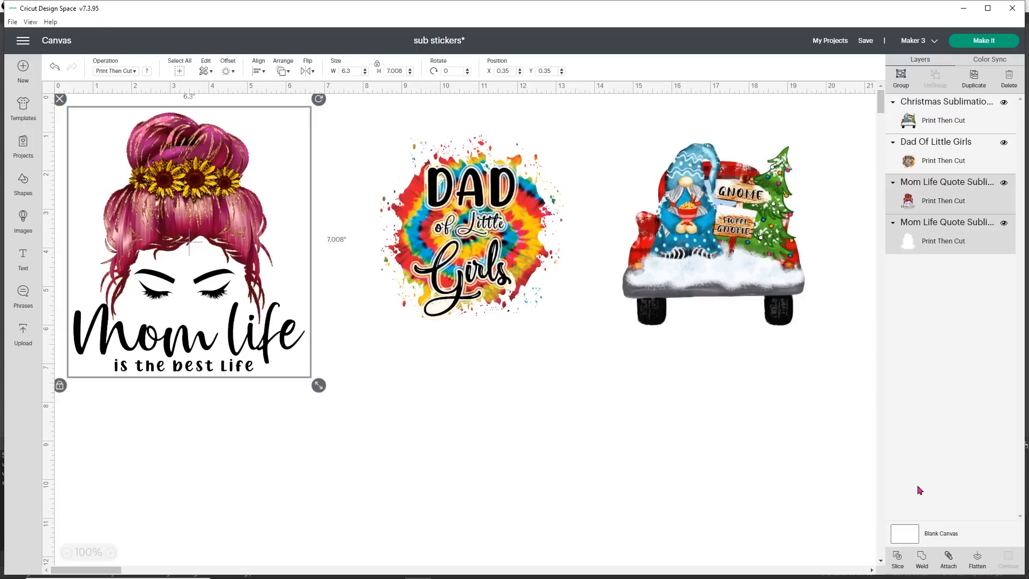
{"action": "left_click", "coordinate": [978, 566]}
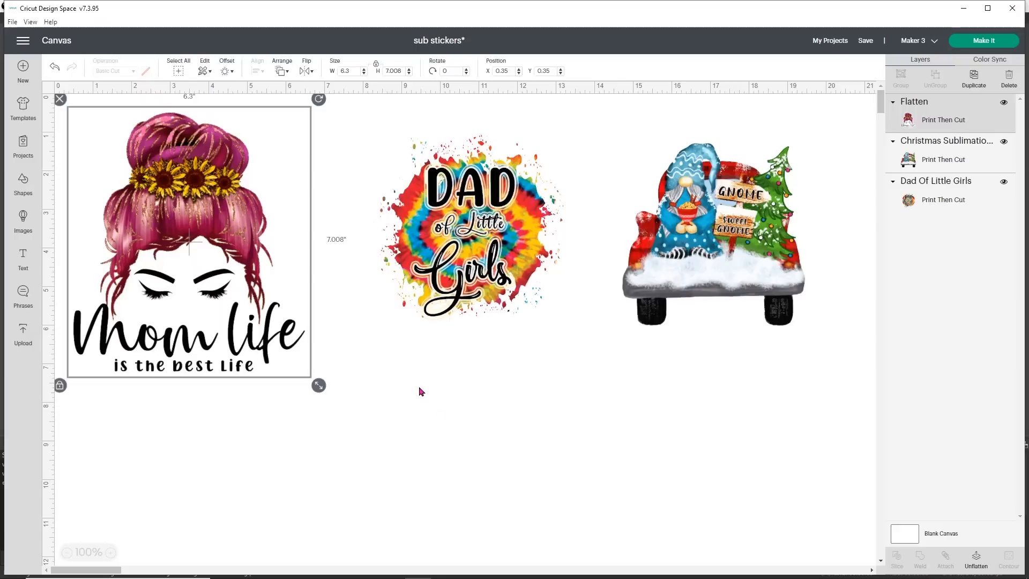
{"action": "left_click_drag", "start_coordinate": [324, 391], "coordinate": [207, 267]}
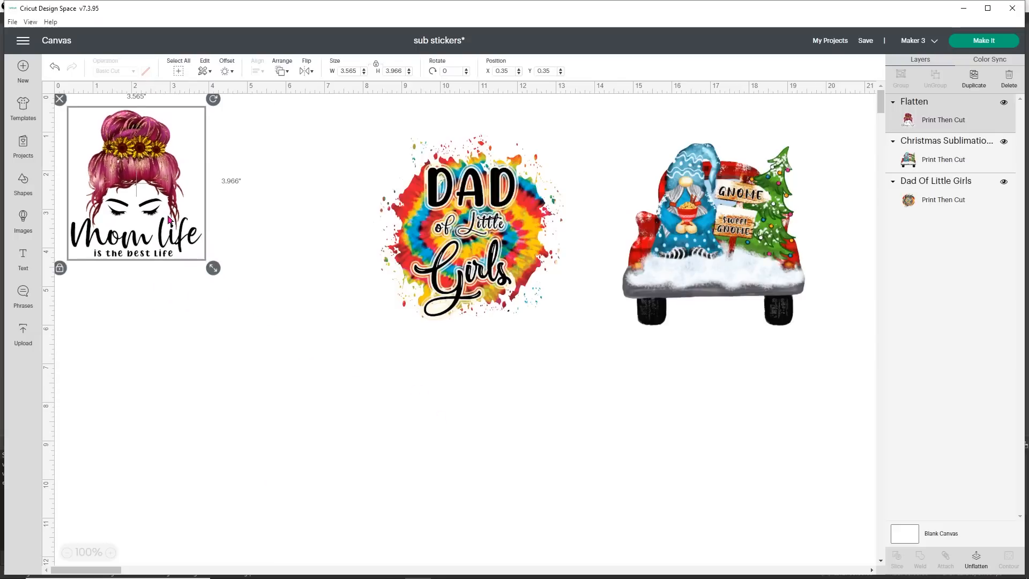
Move Dad of Little Girls to about X 5.2, Y 1.1 inches and the gnome truck to about X 11.2, Y 1.3 inches.
{"action": "left_click_drag", "start_coordinate": [516, 218], "coordinate": [399, 231]}
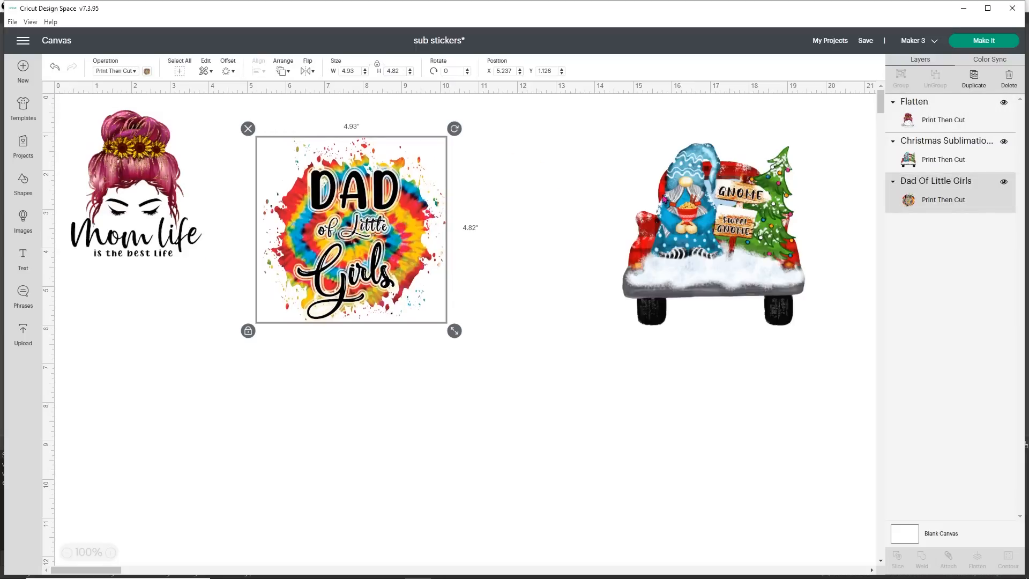
{"action": "left_click_drag", "start_coordinate": [663, 199], "coordinate": [635, 219]}
{"action": "left_click", "coordinate": [606, 217]}
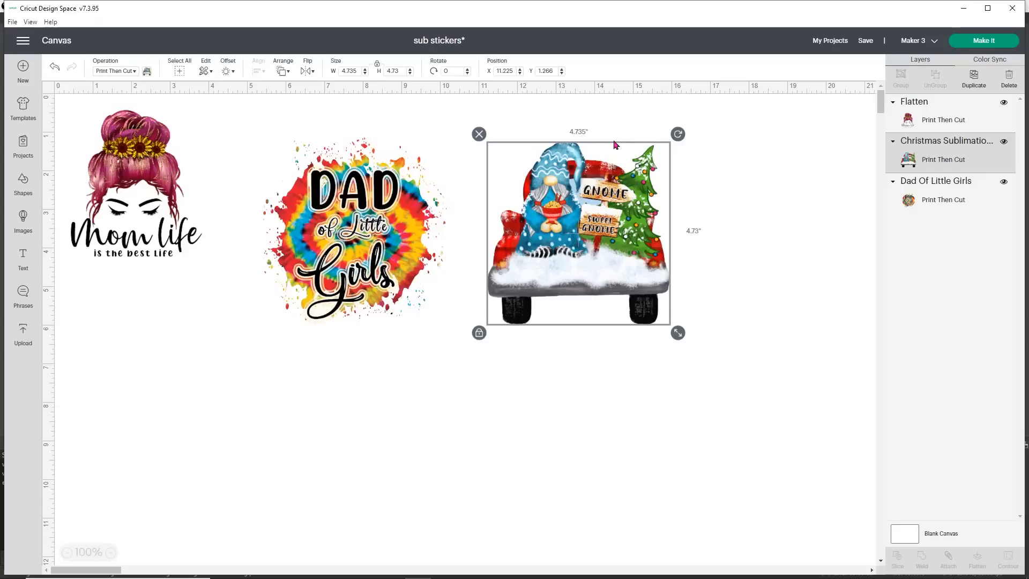
Create a 0.15-inch rounded offset around the gnome truck design and color the offset layer white.
{"action": "left_click", "coordinate": [228, 72]}
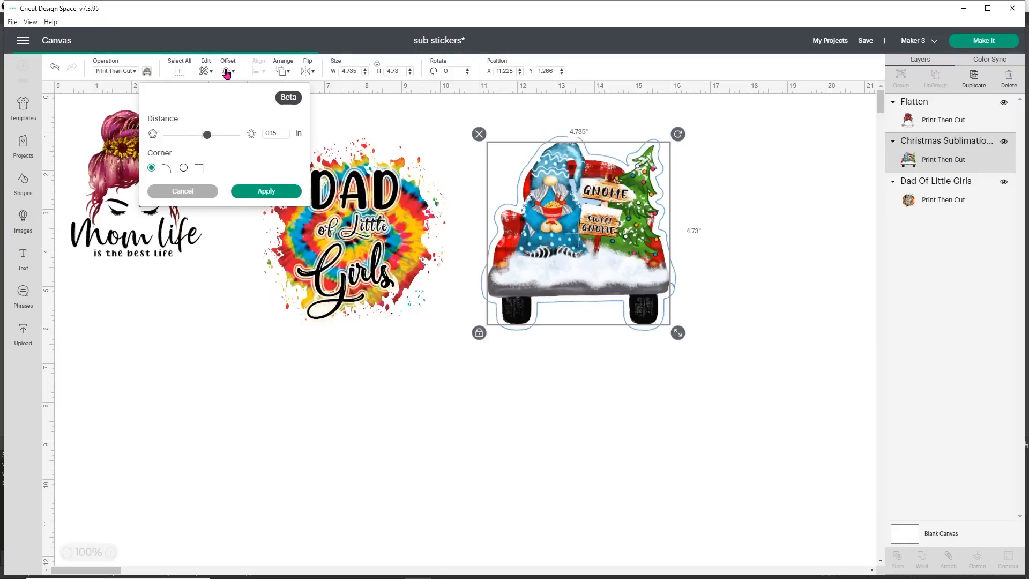
{"action": "left_click", "coordinate": [272, 193]}
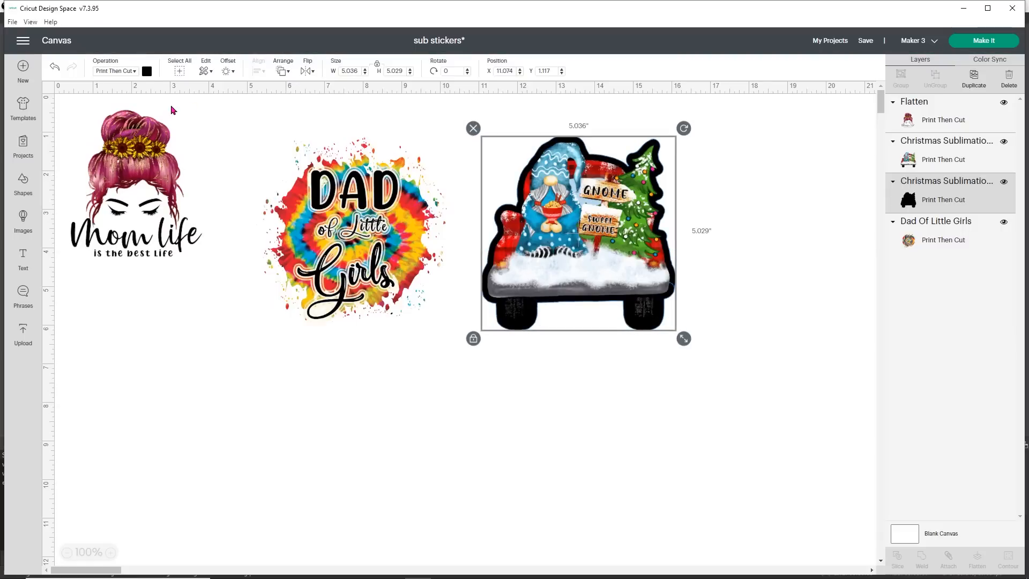
{"action": "left_click", "coordinate": [145, 74]}
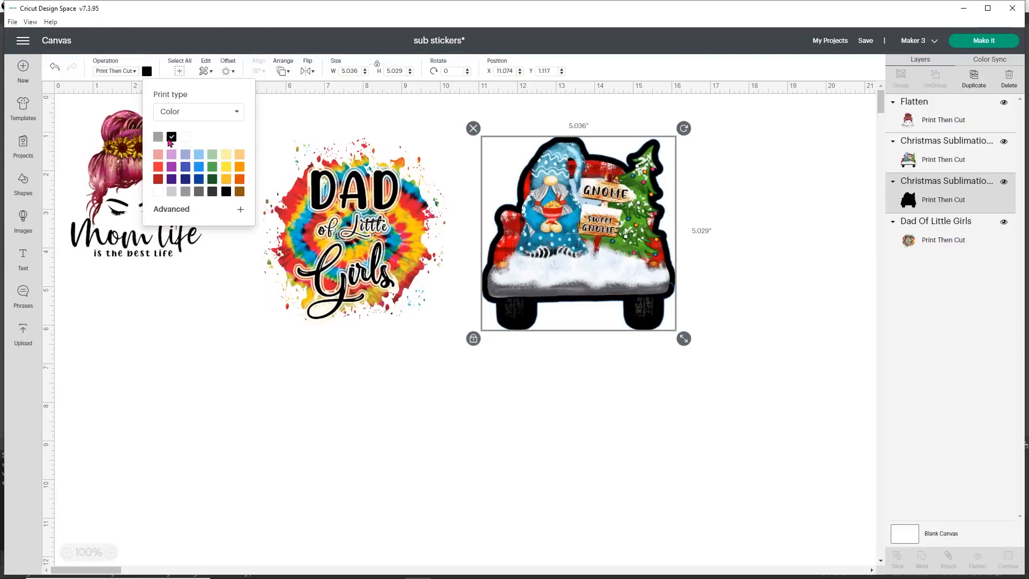
{"action": "left_click", "coordinate": [185, 138]}
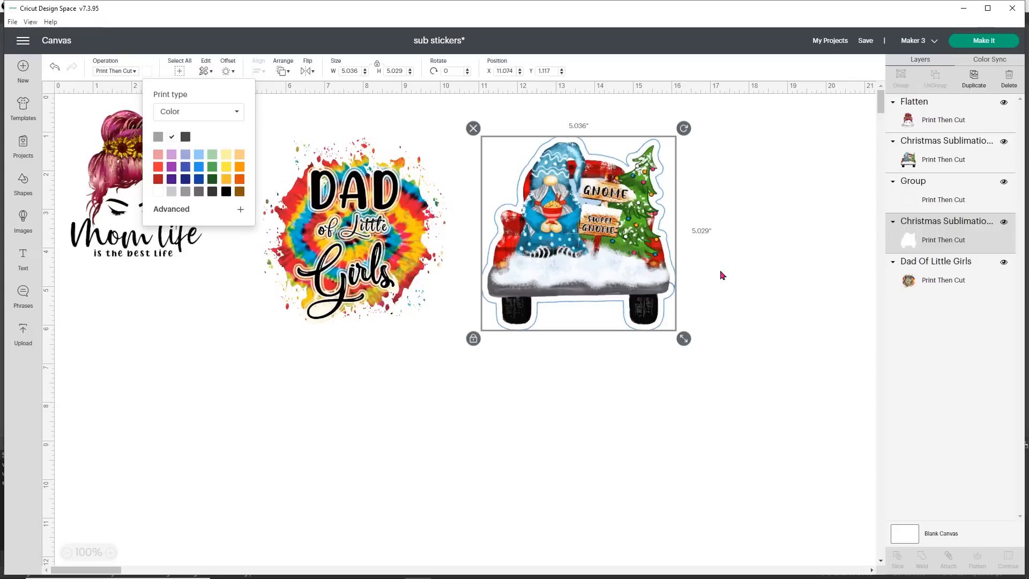
{"action": "left_click", "coordinate": [743, 255]}
{"action": "key", "text": "ctrl+z"}
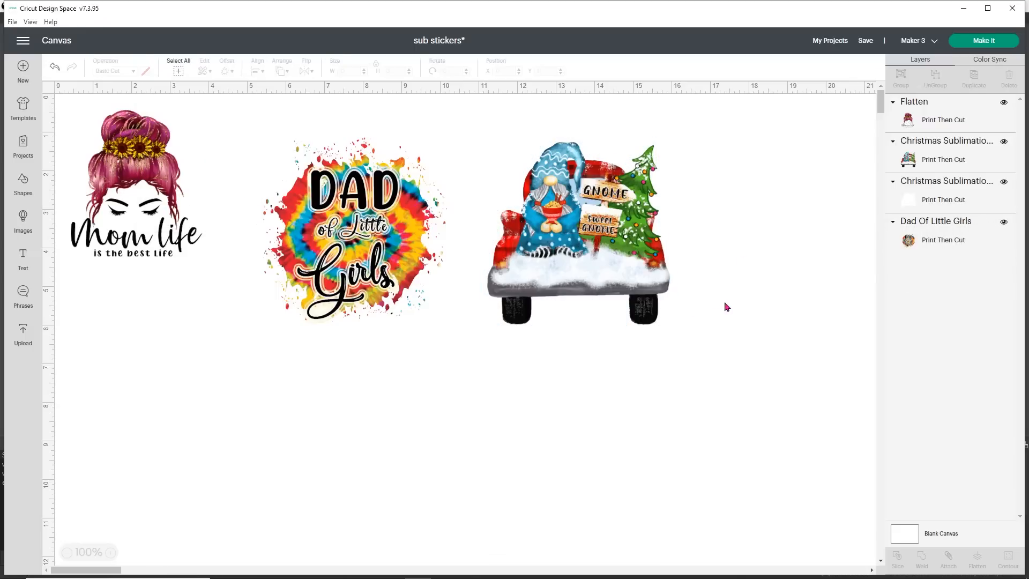
Flatten the gnome truck with its white offset and scale the result down to about 2.9 inches wide.
{"action": "left_click_drag", "start_coordinate": [716, 342], "coordinate": [535, 145]}
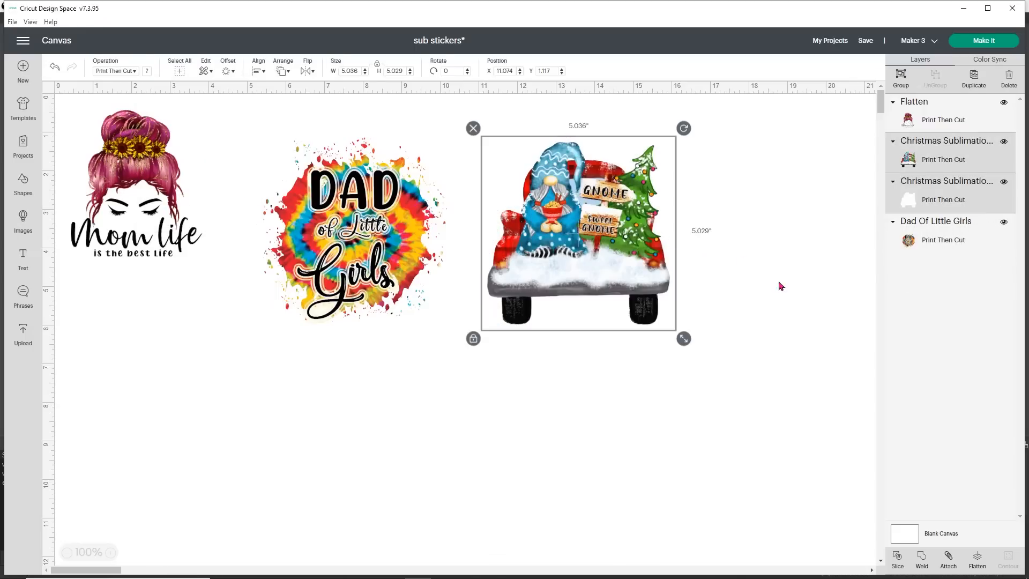
{"action": "left_click", "coordinate": [977, 559]}
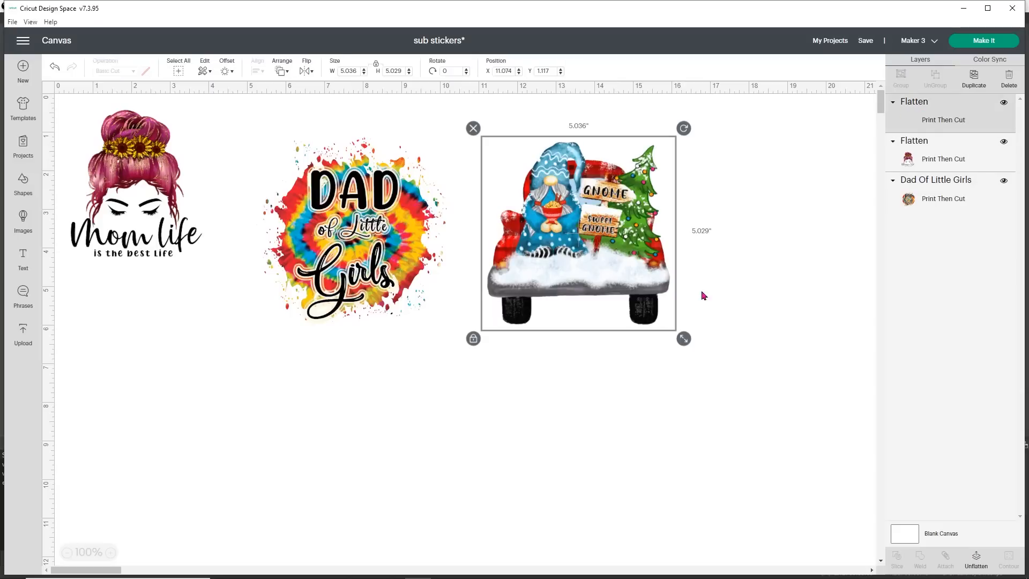
{"action": "left_click_drag", "start_coordinate": [684, 338], "coordinate": [600, 256]}
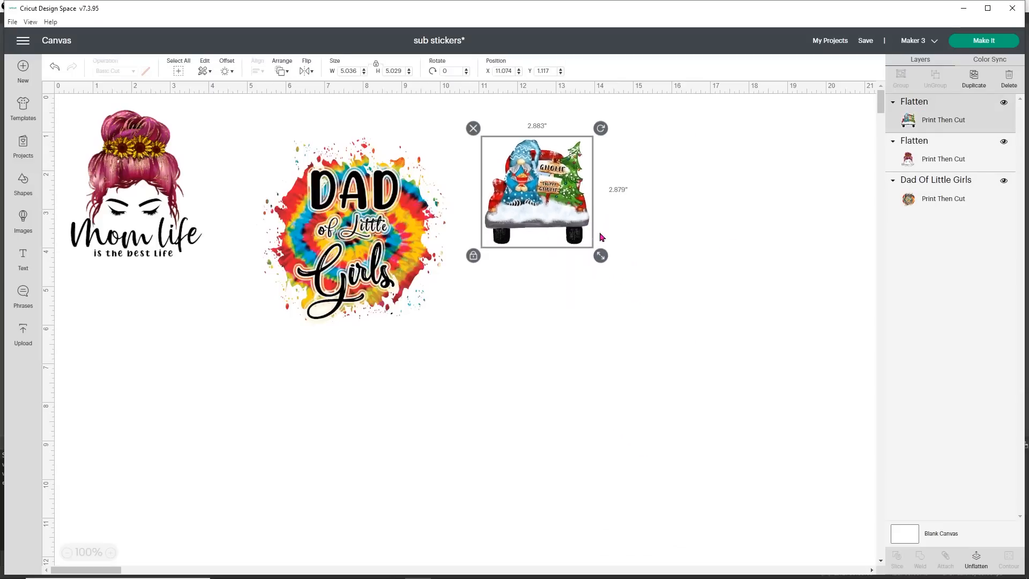
Place the gnome truck over the Mom Life design and move Dad of Little Girls to about X 9.2, Y 1.0 inches.
{"action": "left_click_drag", "start_coordinate": [592, 206], "coordinate": [235, 185]}
{"action": "left_click_drag", "start_coordinate": [352, 251], "coordinate": [504, 248]}
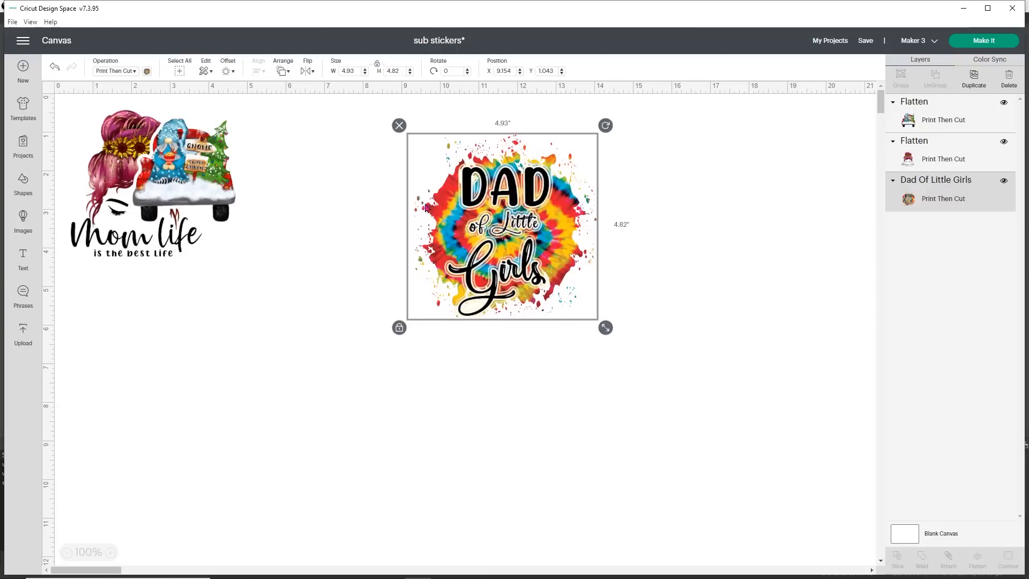
Create a 0.15-inch rounded offset around the Dad of Little Girls design and set the offset layer to Basic Cut.
{"action": "left_click", "coordinate": [226, 72]}
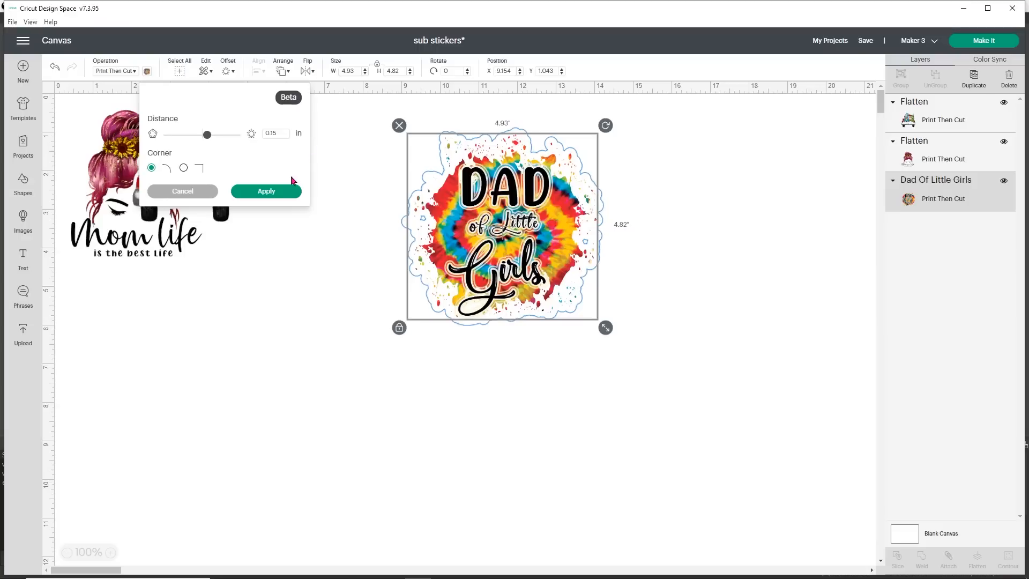
{"action": "left_click", "coordinate": [277, 191]}
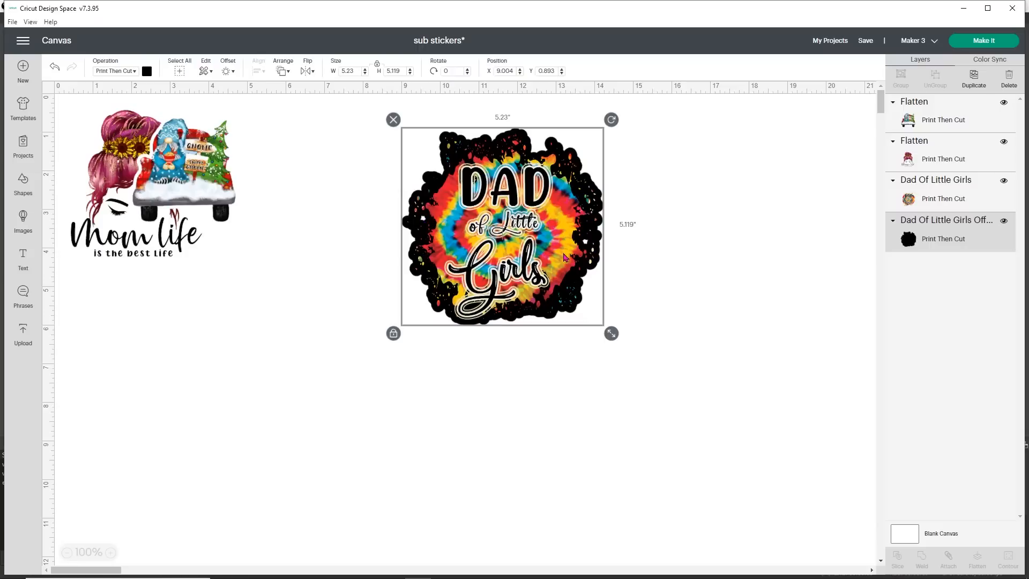
{"action": "left_click", "coordinate": [119, 71]}
{"action": "left_click", "coordinate": [115, 103]}
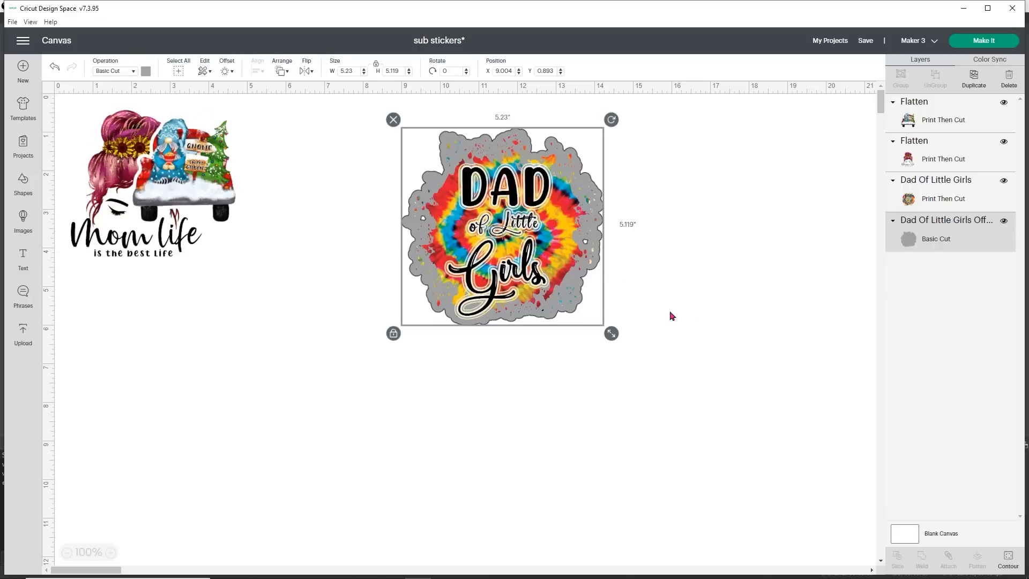
Hide all inner contours of the Dad of Little Girls offset and color the offset white.
{"action": "left_click", "coordinate": [1007, 559]}
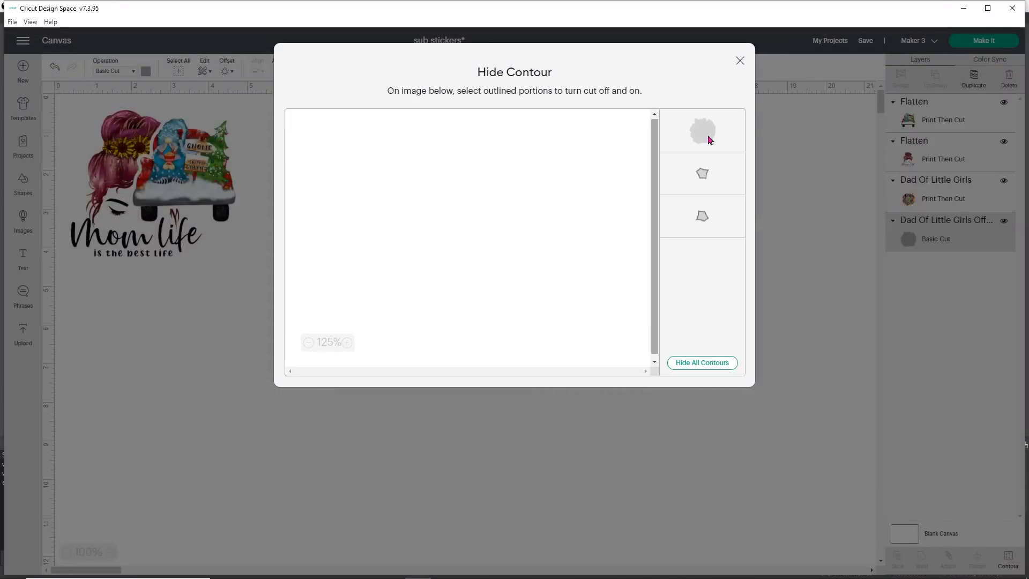
{"action": "left_click", "coordinate": [702, 363]}
{"action": "left_click", "coordinate": [740, 62]}
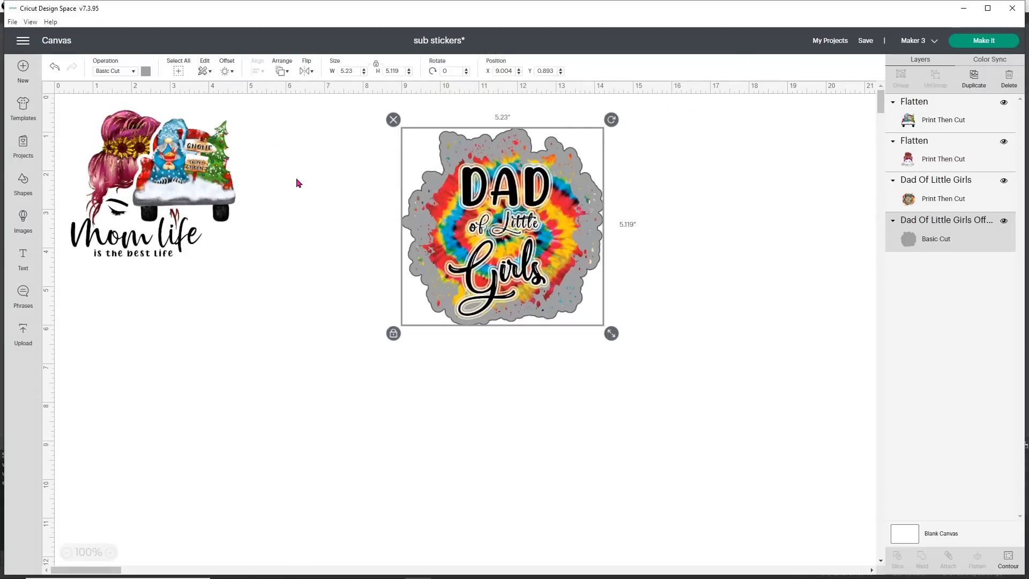
{"action": "left_click", "coordinate": [148, 72]}
{"action": "left_click", "coordinate": [169, 118]}
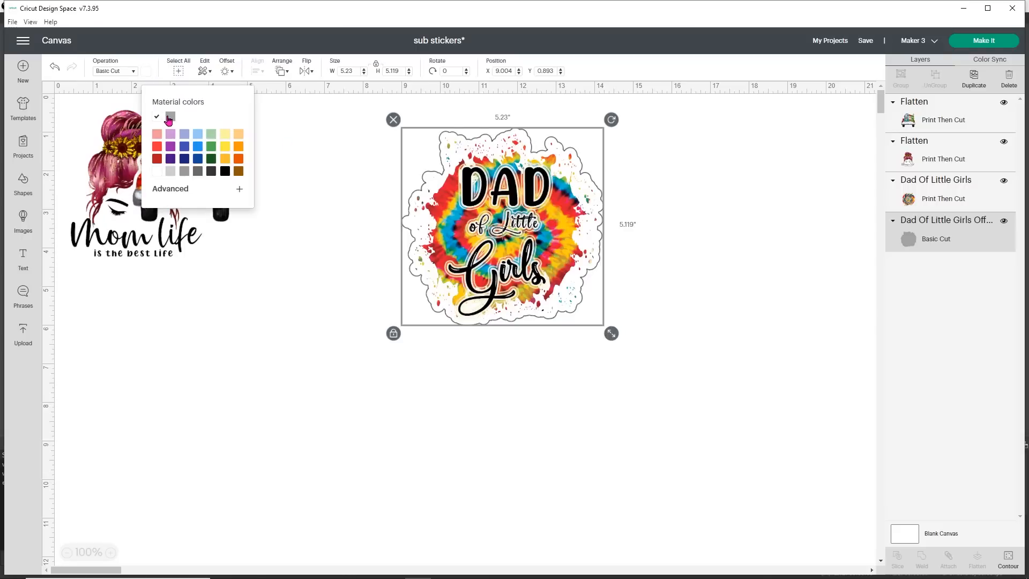
{"action": "left_click", "coordinate": [614, 245]}
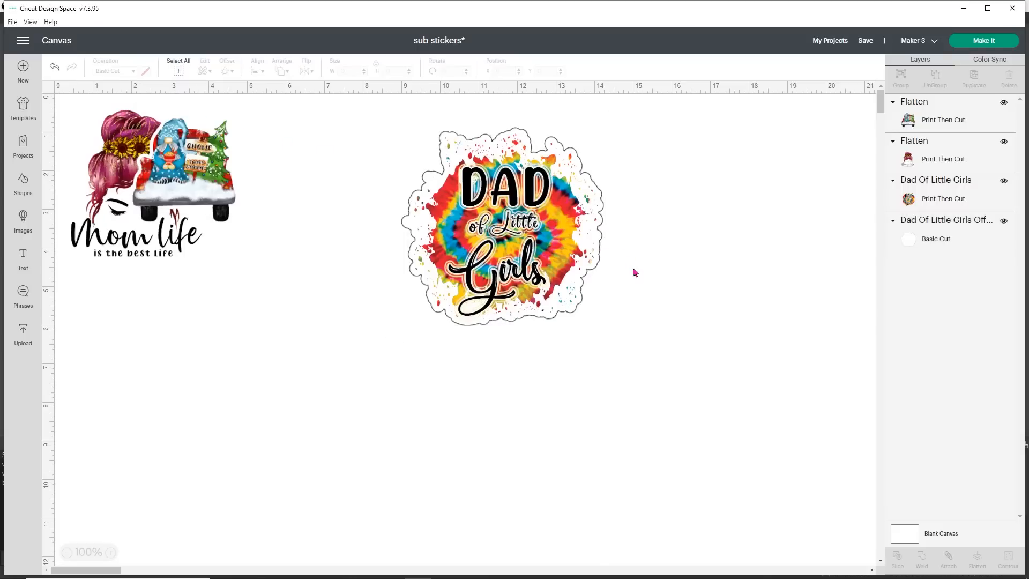
Flatten Dad of Little Girls with its white offset and scale the result down to about 3.3 inches wide.
{"action": "left_click", "coordinate": [987, 225]}
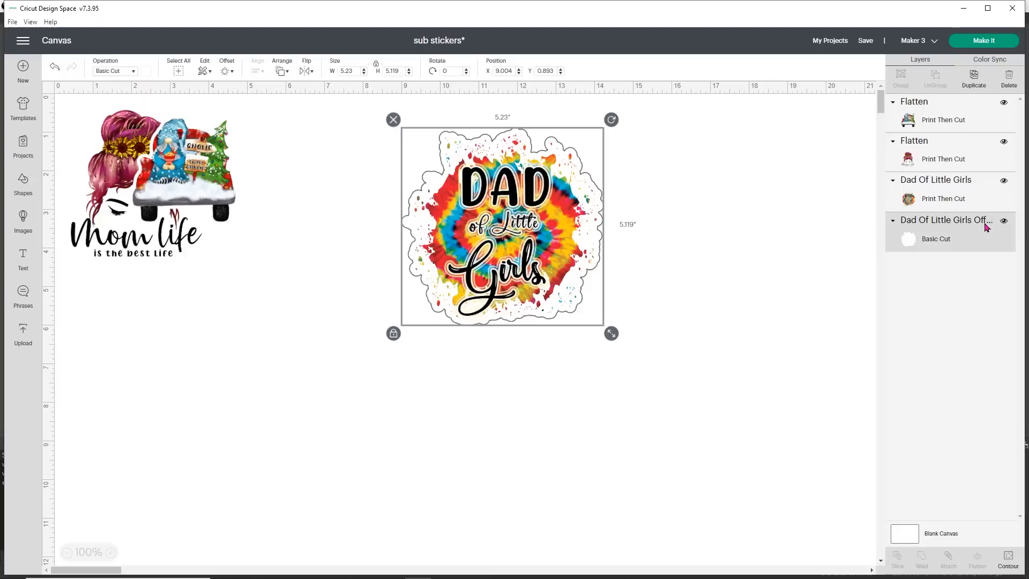
{"action": "left_click", "coordinate": [641, 294]}
{"action": "left_click_drag", "start_coordinate": [715, 301], "coordinate": [404, 134]}
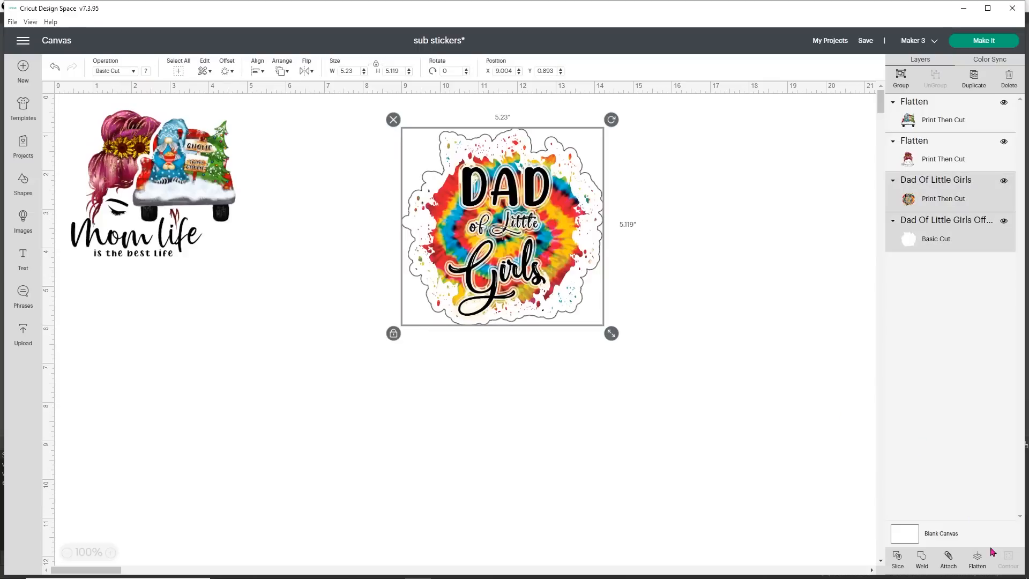
{"action": "left_click", "coordinate": [978, 562]}
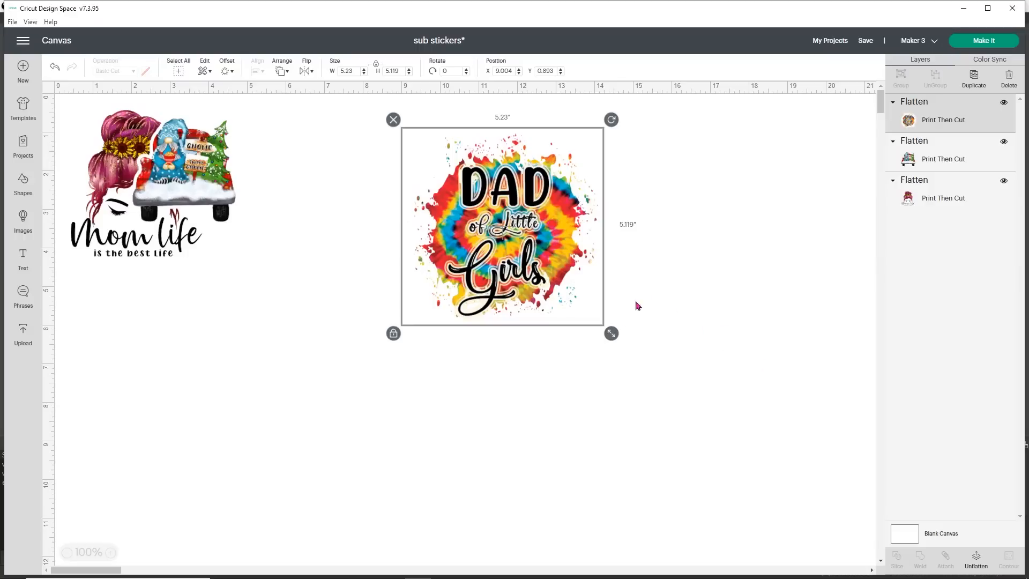
{"action": "left_click_drag", "start_coordinate": [612, 334], "coordinate": [503, 272]}
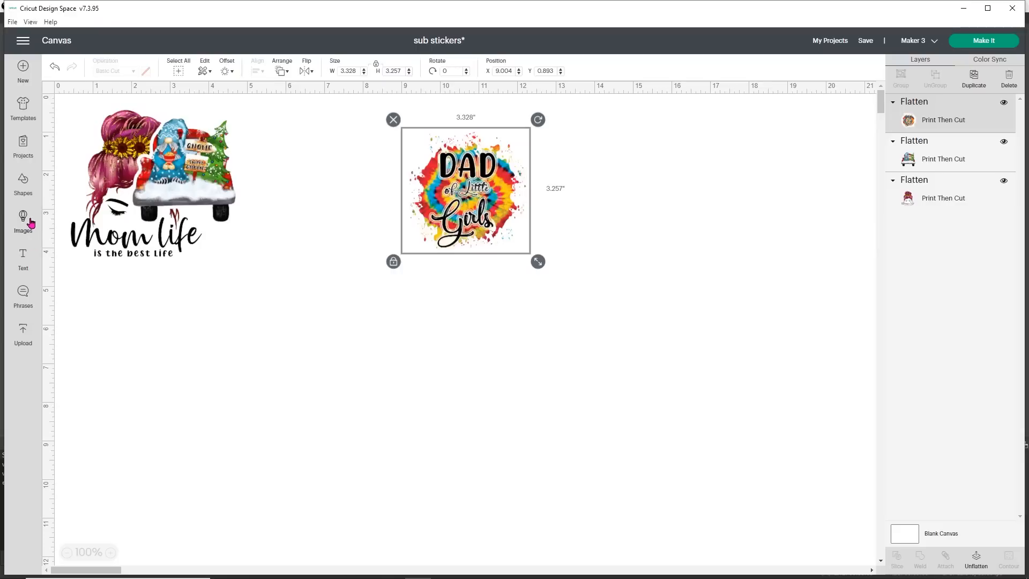
Add a square shape to the canvas and move it below the designs, to about X 8.6, Y 6.2 inches.
{"action": "left_click", "coordinate": [22, 185]}
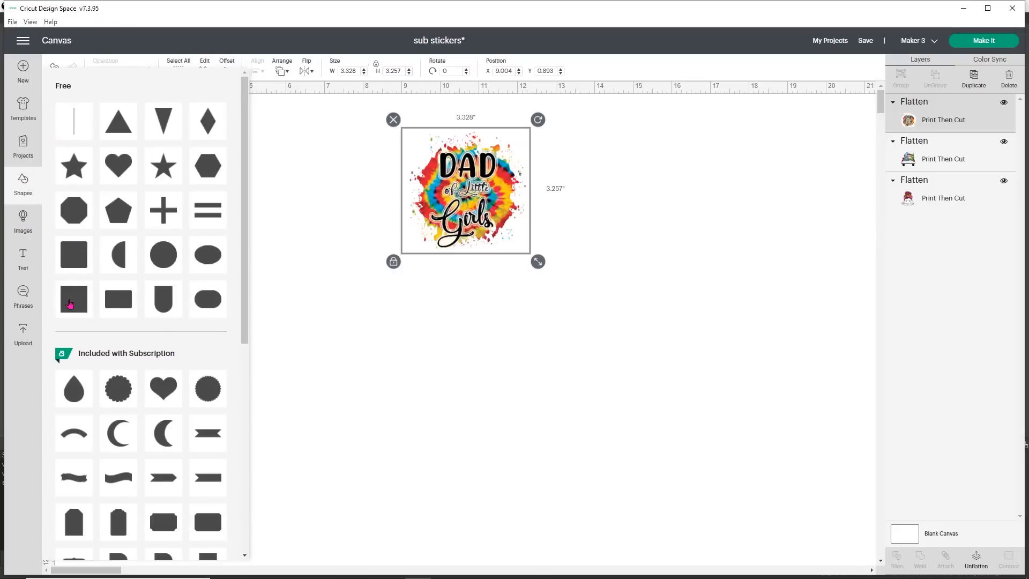
{"action": "left_click", "coordinate": [69, 304]}
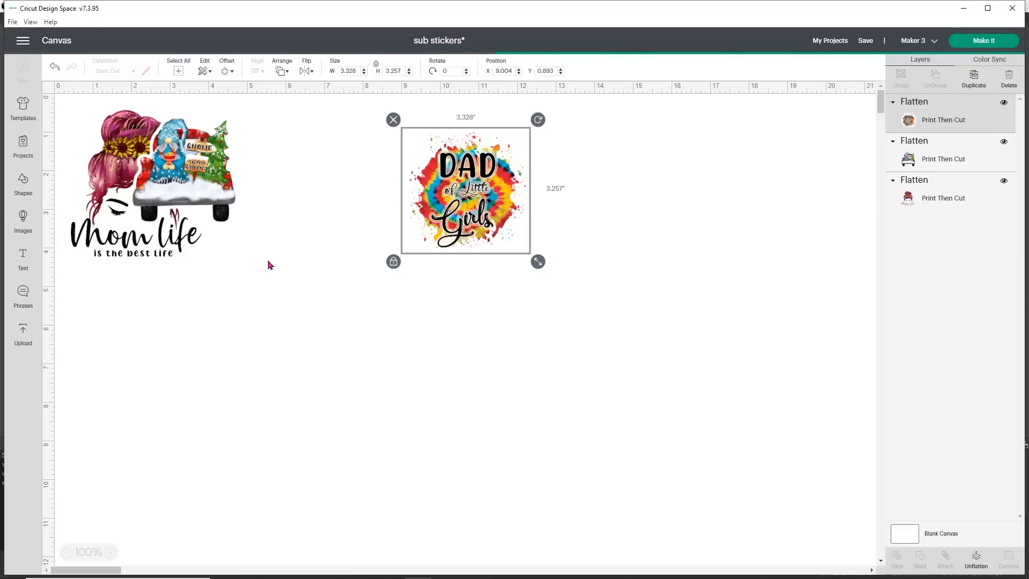
{"action": "left_click_drag", "start_coordinate": [135, 168], "coordinate": [448, 390]}
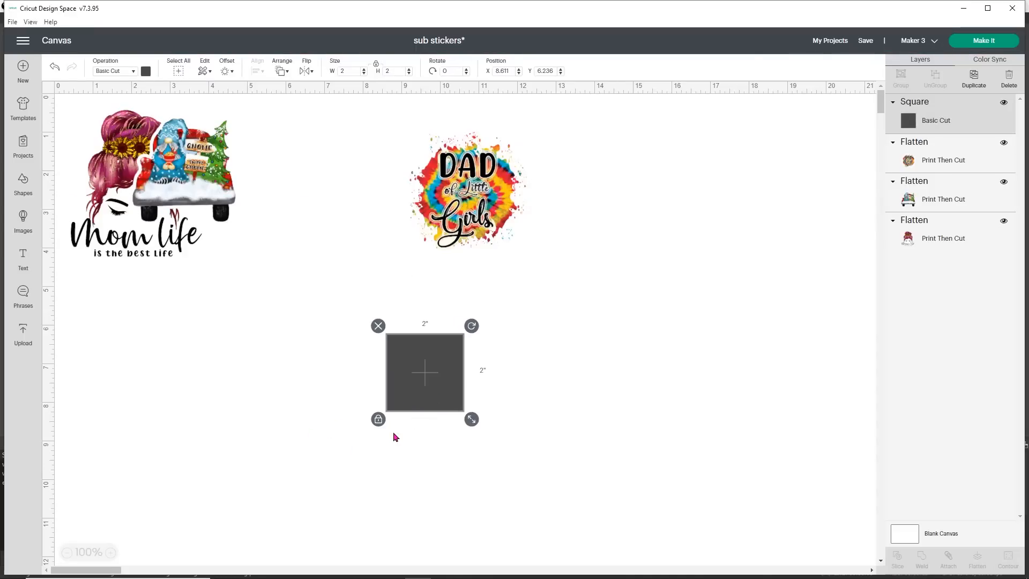
Unlock the square's proportions and size it 6.75 inches wide by 9.25 inches high.
{"action": "left_click", "coordinate": [379, 420]}
{"action": "double_click", "coordinate": [346, 72]}
{"action": "key", "text": "Return"}
{"action": "left_click_drag", "start_coordinate": [391, 71], "coordinate": [350, 72]}
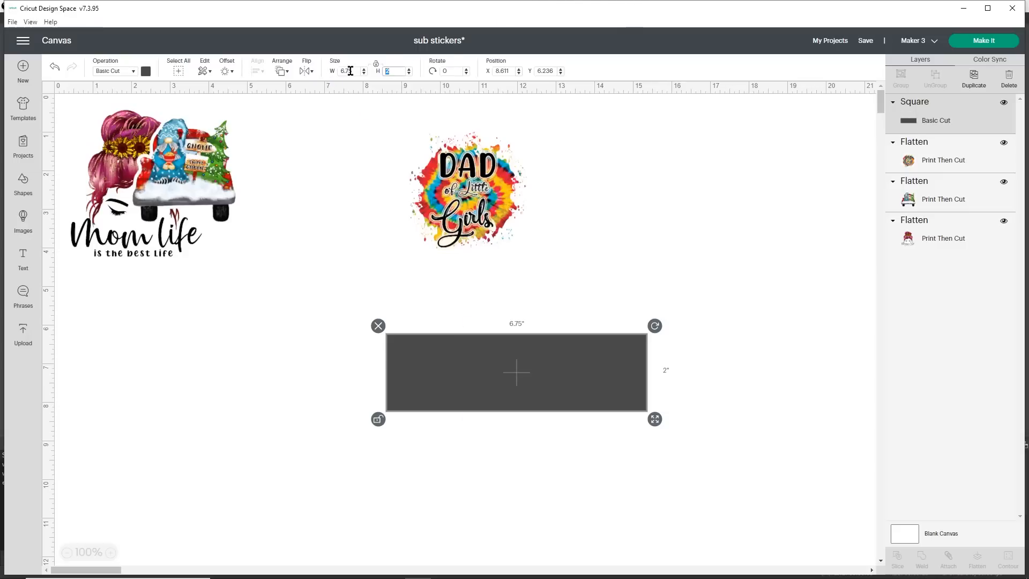
{"action": "type", "text": "9.25"}
{"action": "key", "text": "Return"}
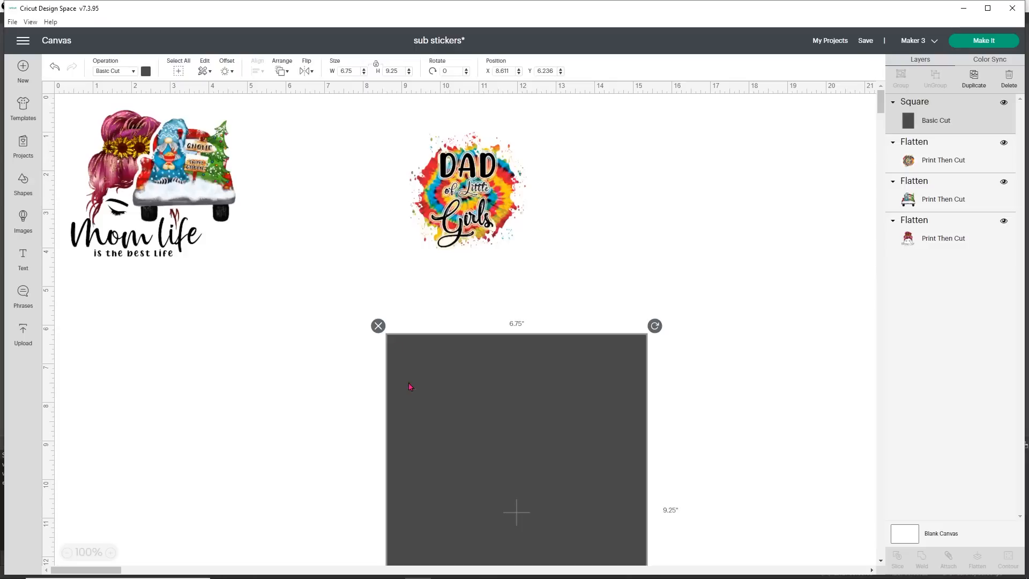
Move the 6.75 by 9.25 inch rectangle to about X 5.3, Y 1.6 inches and send it to the back.
{"action": "left_click_drag", "start_coordinate": [423, 352], "coordinate": [351, 245]}
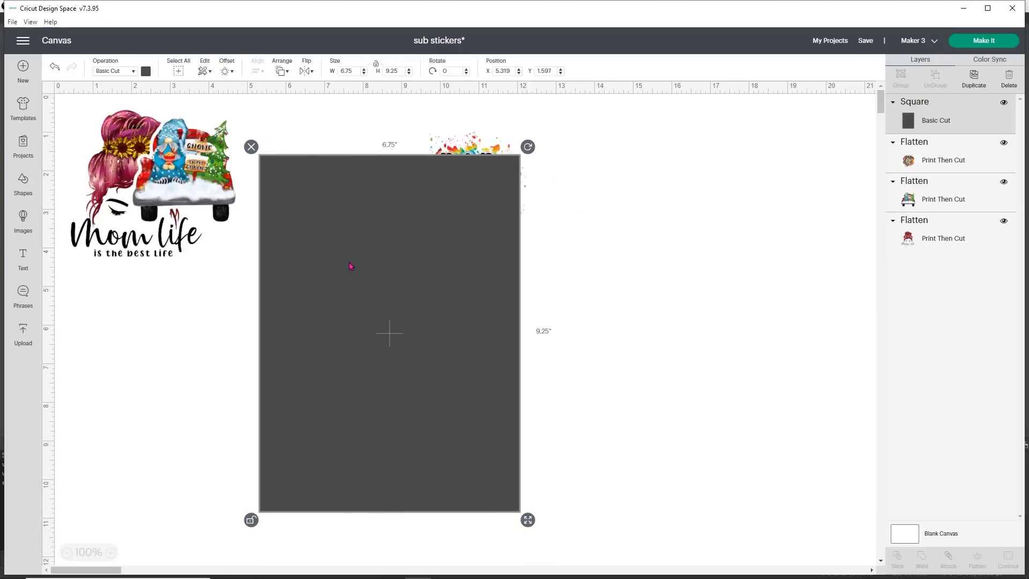
{"action": "right_click", "coordinate": [350, 265]}
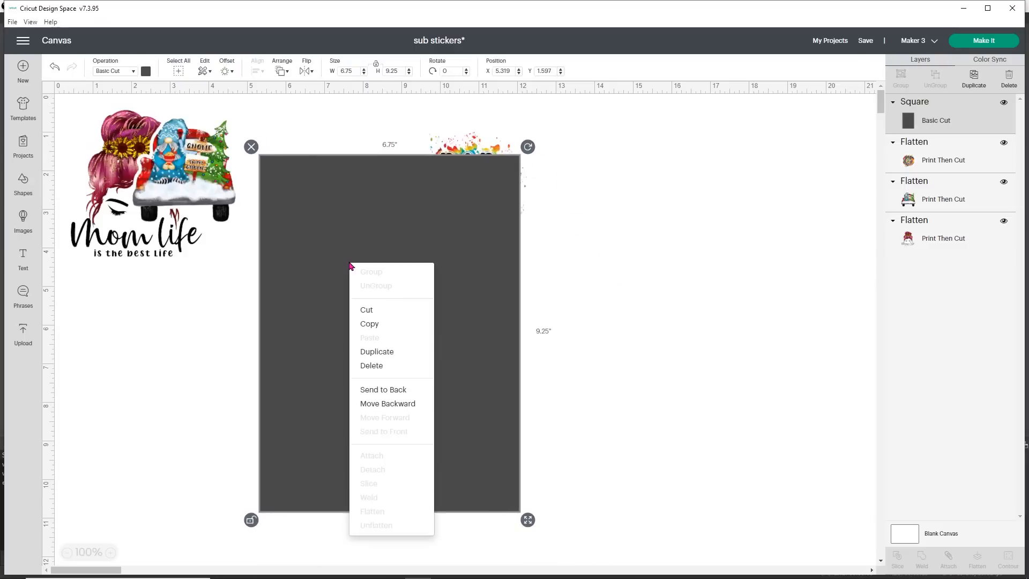
{"action": "left_click", "coordinate": [401, 393]}
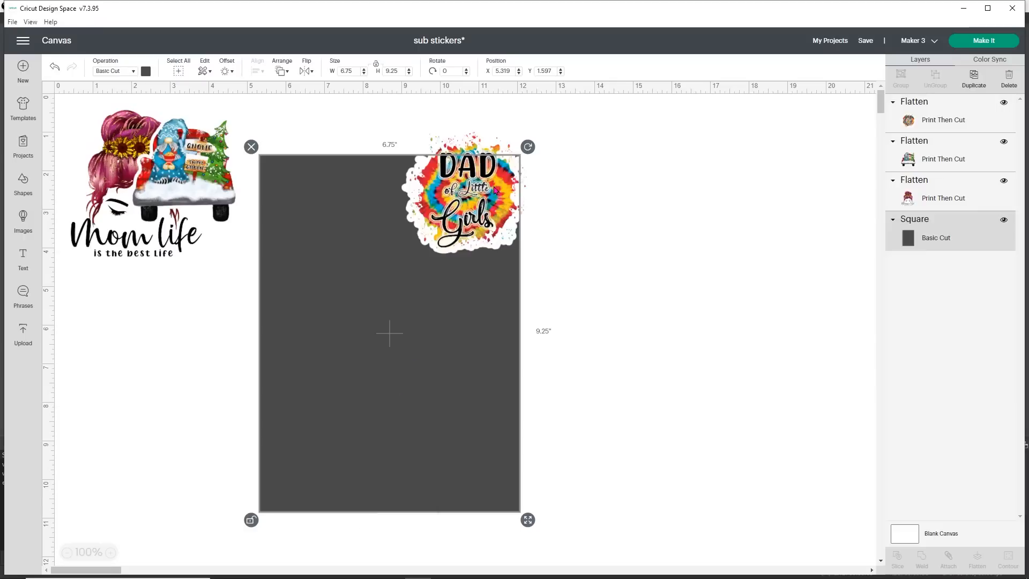
Arrange the stickers on the rectangle: Dad of Little Girls upper left, gnome truck upper right, Mom Life below Dad of Little Girls.
{"action": "left_click_drag", "start_coordinate": [497, 187], "coordinate": [352, 214]}
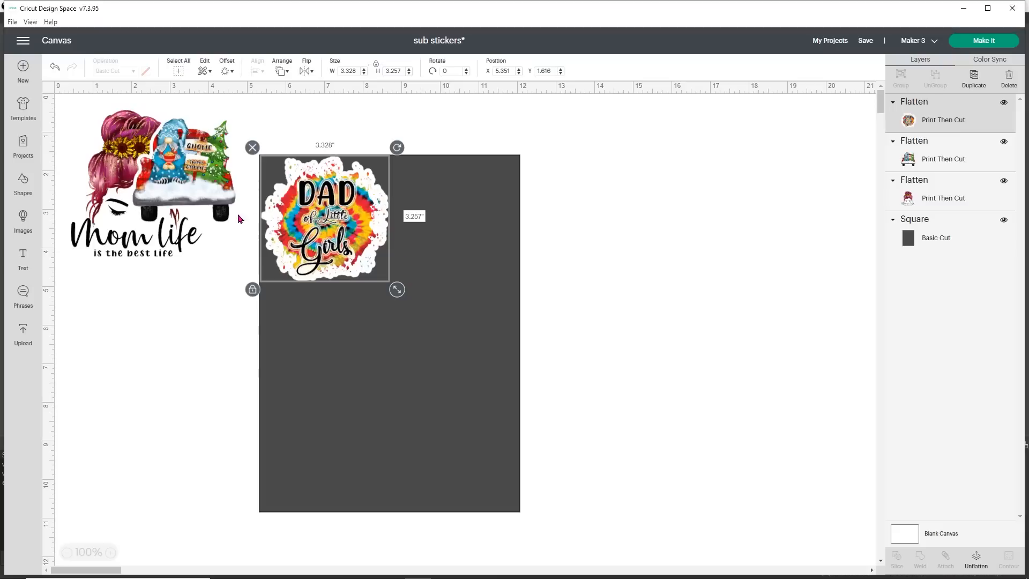
{"action": "left_click_drag", "start_coordinate": [188, 187], "coordinate": [448, 225]}
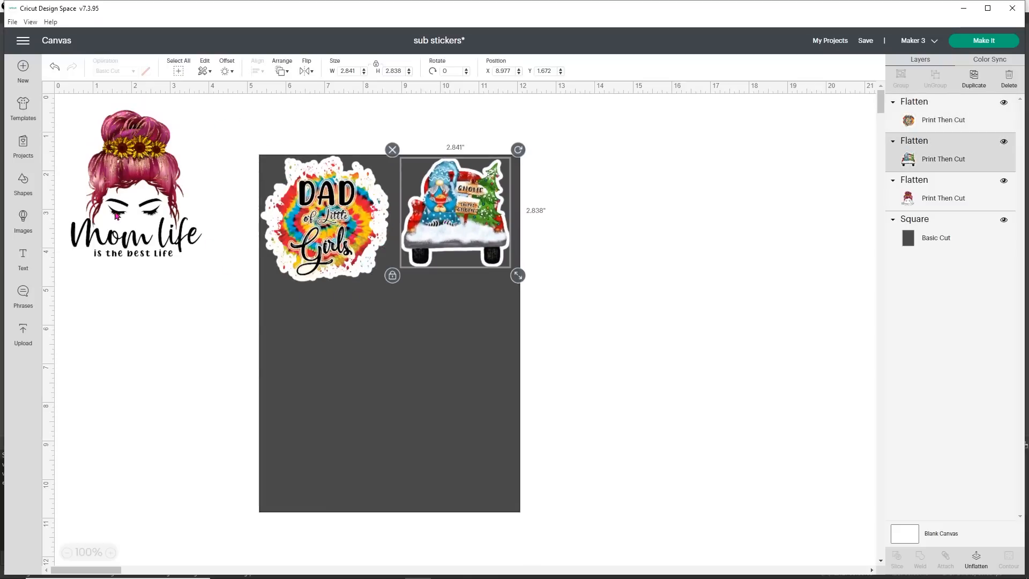
{"action": "left_click_drag", "start_coordinate": [117, 216], "coordinate": [317, 399]}
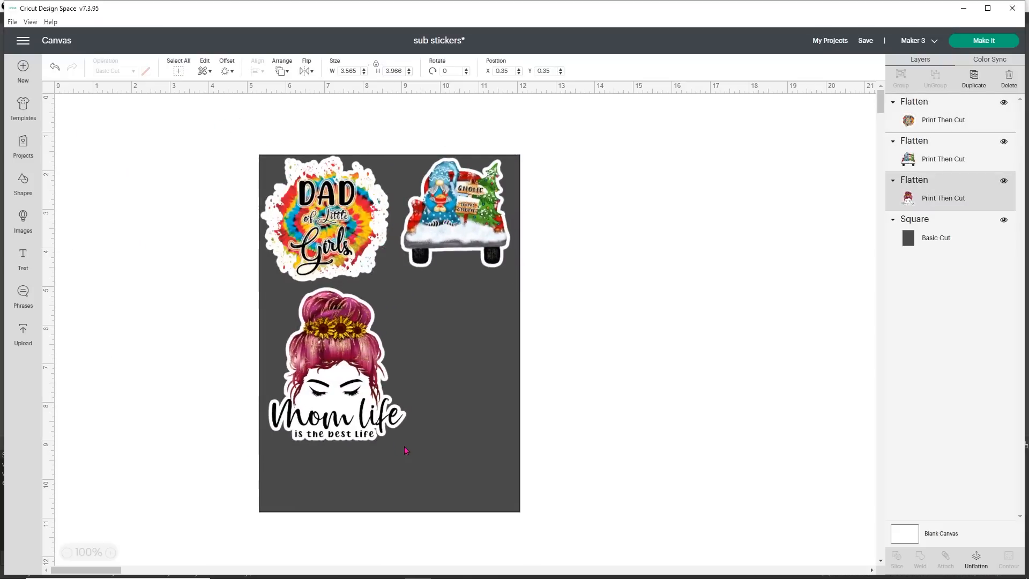
Scale the Mom Life sticker down to about 2.4 inches wide and nudge it toward the rectangle's left edge.
{"action": "left_click", "coordinate": [409, 443]}
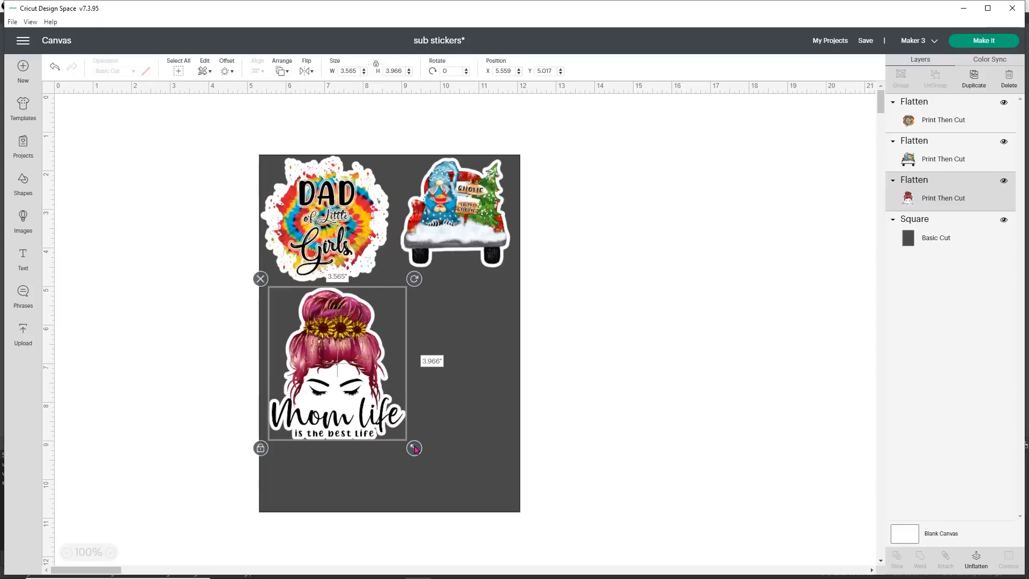
{"action": "left_click_drag", "start_coordinate": [416, 449], "coordinate": [368, 397]}
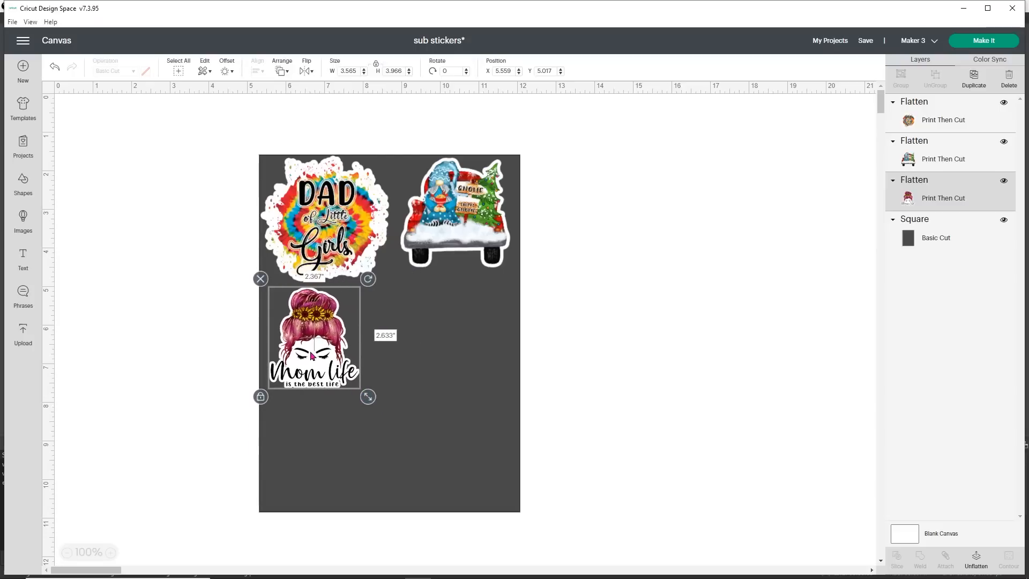
{"action": "mouse_move", "coordinate": [312, 355]}
{"action": "left_mouse_down"}
{"action": "mouse_move", "coordinate": [295, 343]}
{"action": "mouse_move", "coordinate": [309, 355]}
{"action": "left_mouse_up"}
Copy and paste the Dad of Little Girls sticker and place the duplicate beside Mom Life, below the gnome truck.
{"action": "left_click", "coordinate": [317, 212]}
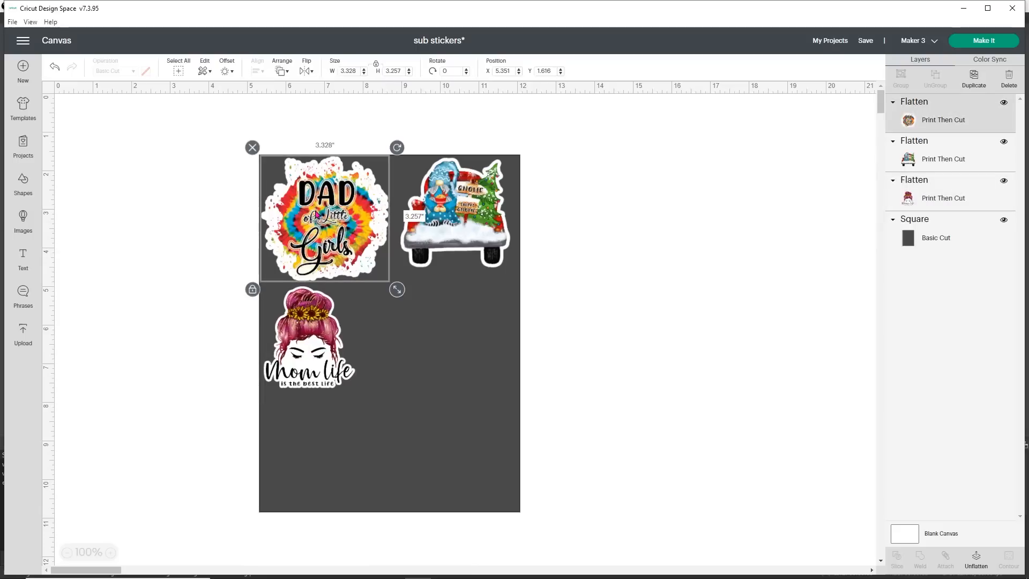
{"action": "right_click", "coordinate": [317, 213]}
{"action": "left_click", "coordinate": [338, 274]}
{"action": "right_click", "coordinate": [425, 311]}
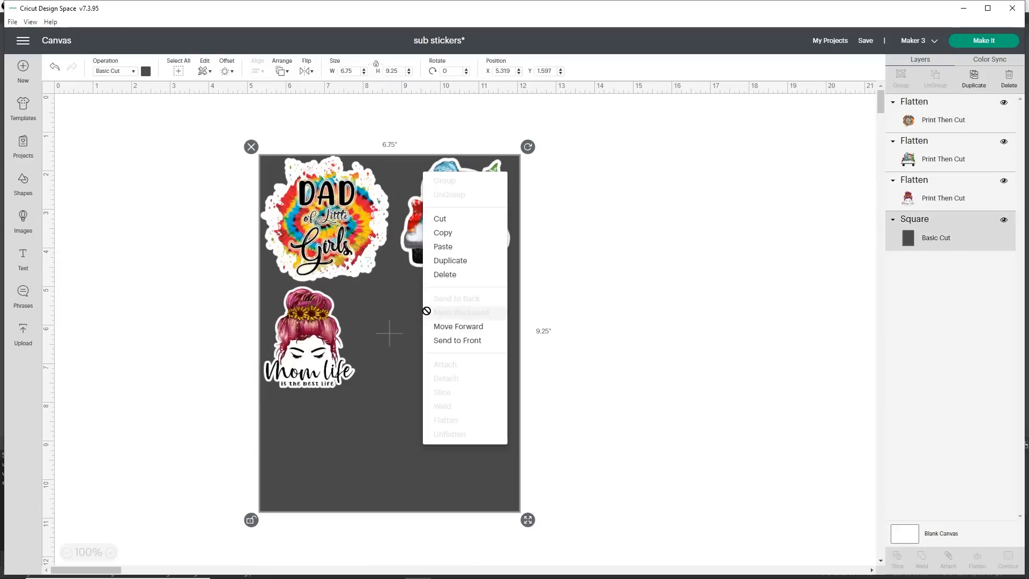
{"action": "left_click", "coordinate": [444, 250]}
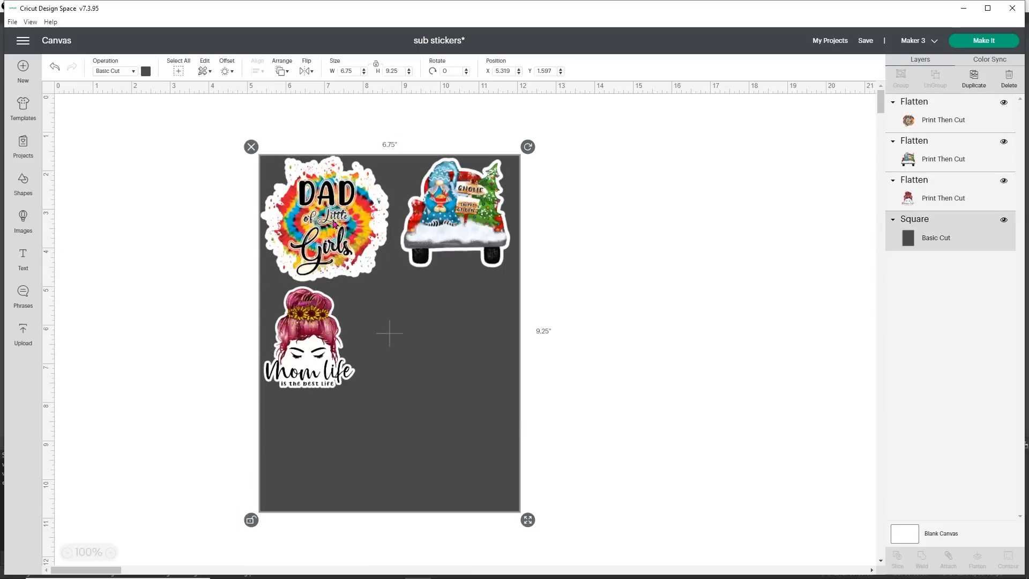
{"action": "left_click_drag", "start_coordinate": [364, 271], "coordinate": [446, 365]}
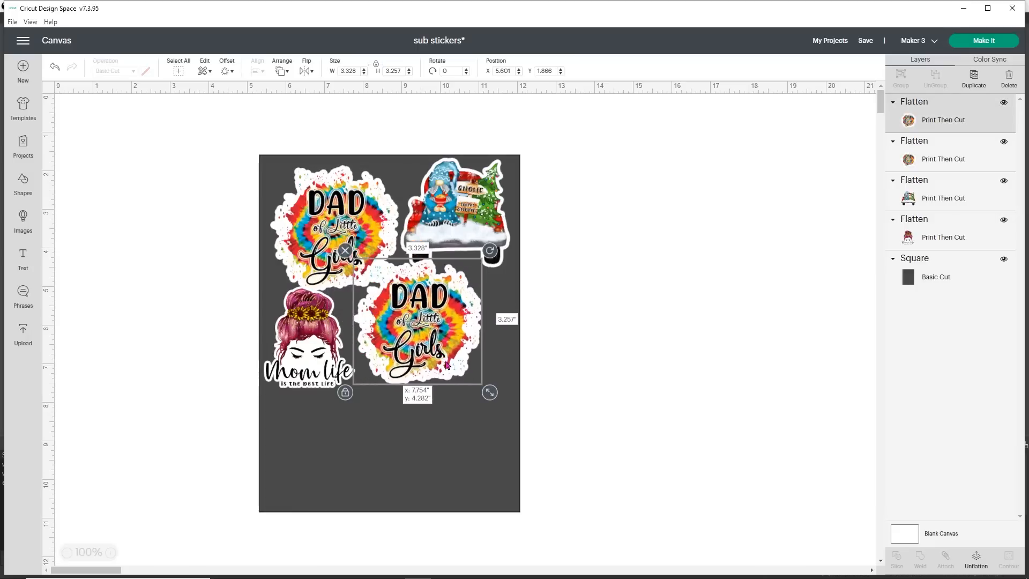
{"action": "mouse_move", "coordinate": [317, 226]}
{"action": "left_mouse_down"}
{"action": "mouse_move", "coordinate": [452, 380]}
{"action": "mouse_move", "coordinate": [294, 205]}
{"action": "mouse_move", "coordinate": [327, 235]}
{"action": "mouse_move", "coordinate": [319, 223]}
{"action": "left_mouse_up"}
{"action": "mouse_move", "coordinate": [410, 326]}
{"action": "left_mouse_down"}
{"action": "mouse_move", "coordinate": [425, 359]}
{"action": "mouse_move", "coordinate": [394, 313]}
{"action": "mouse_move", "coordinate": [416, 329]}
{"action": "left_mouse_up"}
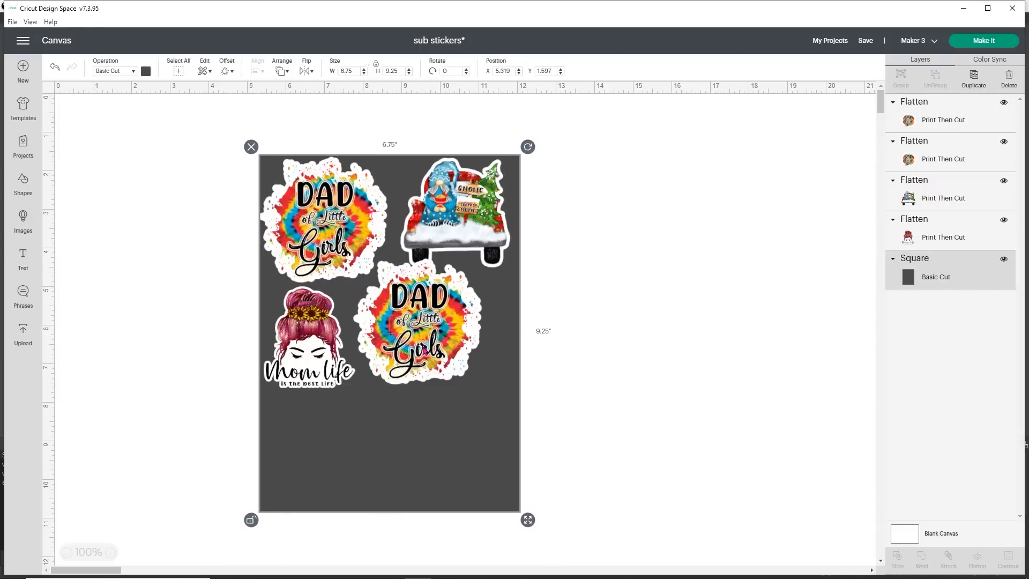
Check the two Dad of Little Girls layers against the canvas and delete the lower one in the layer order.
{"action": "left_click", "coordinate": [931, 129]}
{"action": "left_click", "coordinate": [927, 158]}
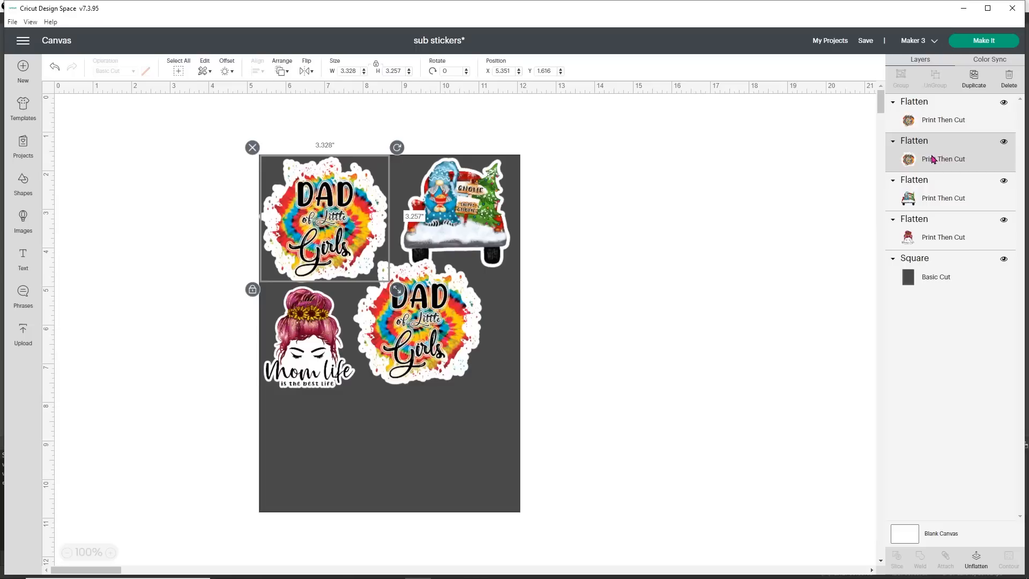
{"action": "left_click", "coordinate": [445, 293]}
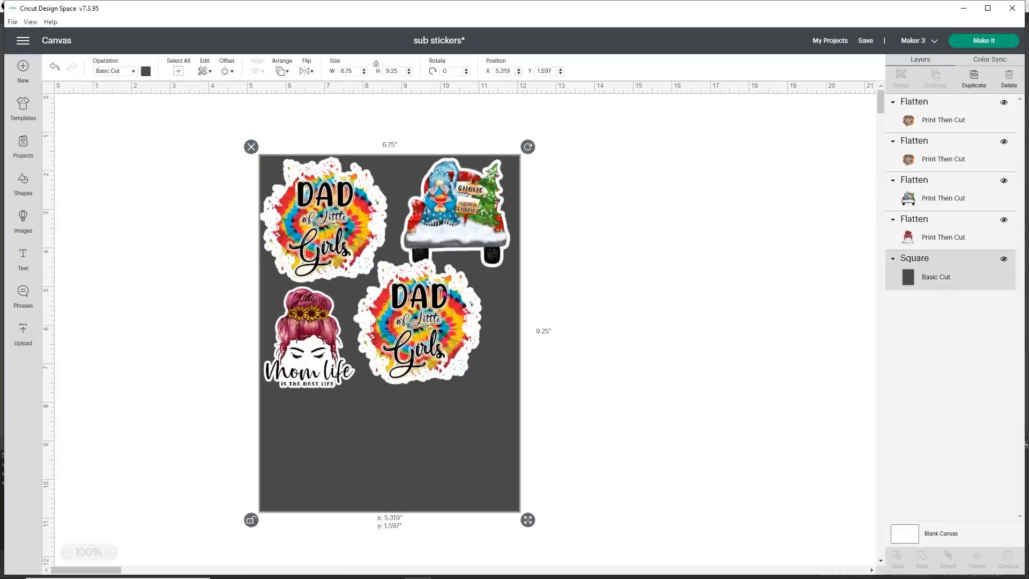
{"action": "left_click", "coordinate": [343, 213]}
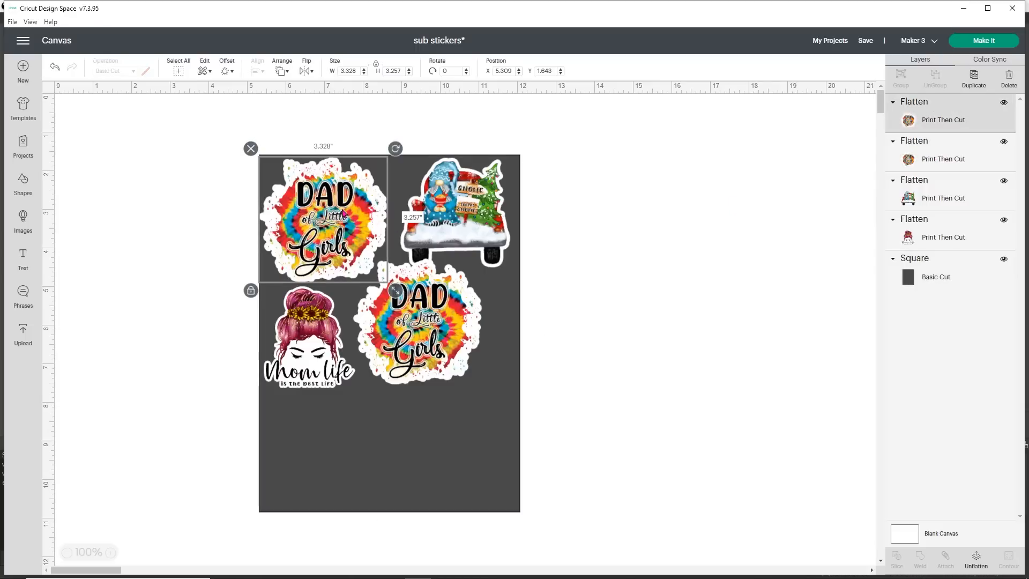
{"action": "left_click", "coordinate": [410, 311]}
{"action": "left_click", "coordinate": [944, 159]}
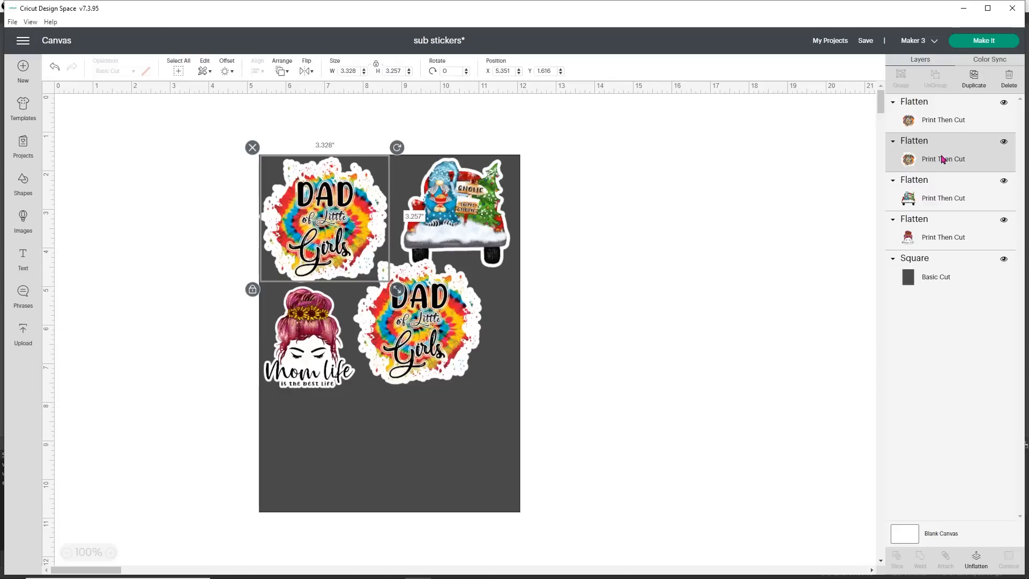
{"action": "key", "text": "Delete"}
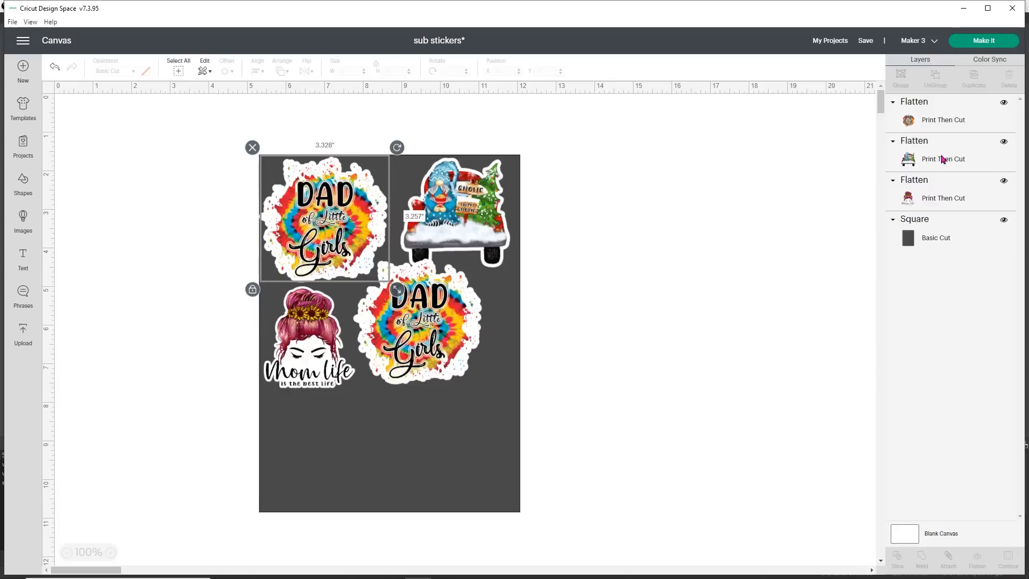
{"action": "left_click", "coordinate": [335, 241]}
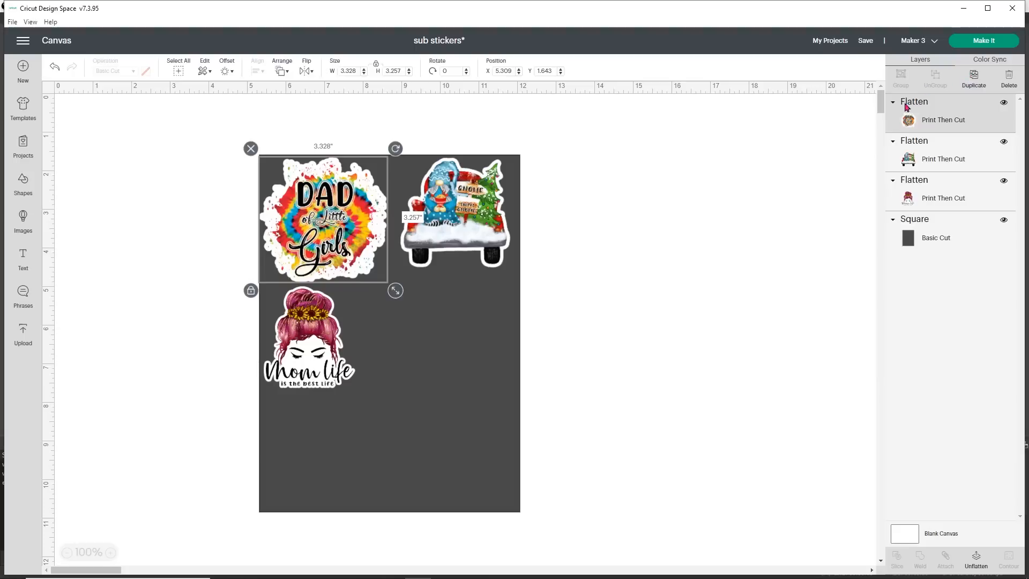
Duplicate the Dad of Little Girls sticker and place a scaled-down copy just beside Mom Life on the rectangle.
{"action": "key", "text": "ctrl+d"}
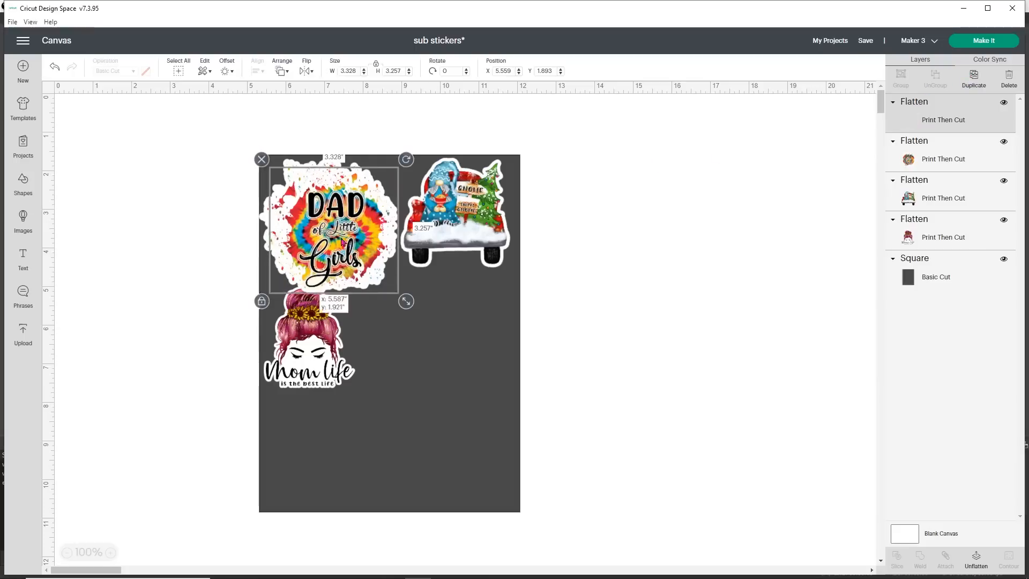
{"action": "left_click_drag", "start_coordinate": [333, 222], "coordinate": [434, 332]}
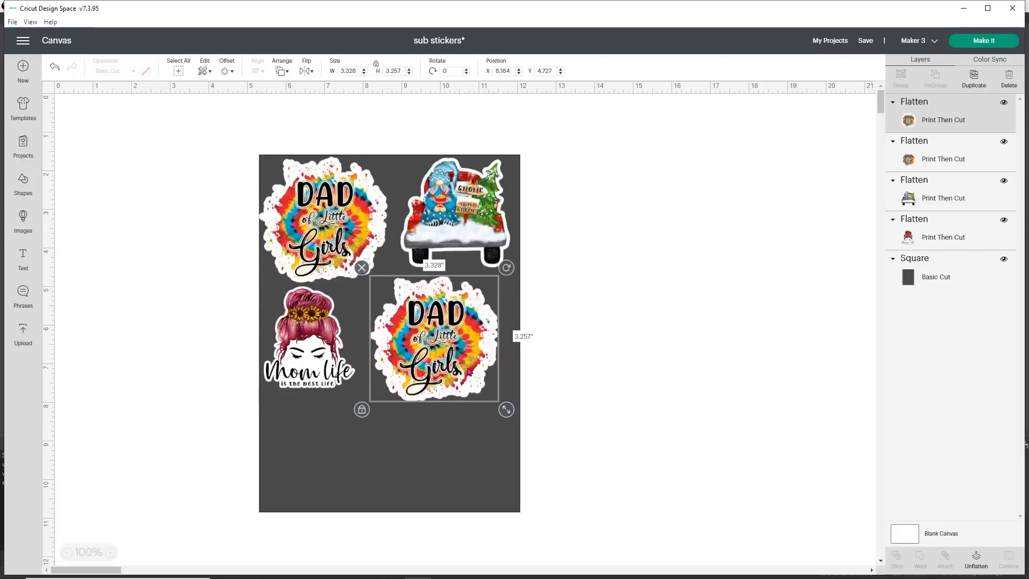
{"action": "left_click_drag", "start_coordinate": [502, 409], "coordinate": [466, 375]}
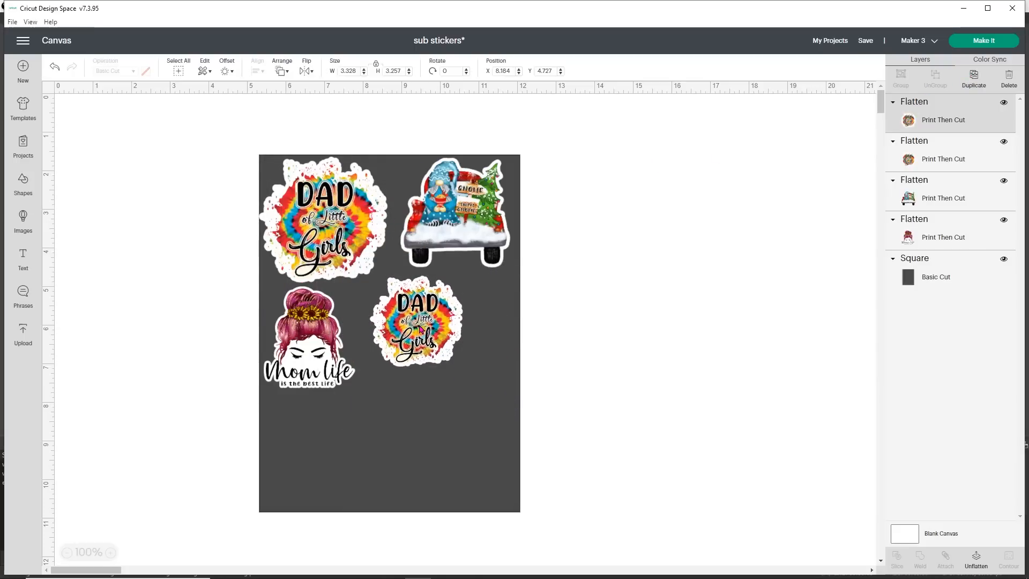
{"action": "left_click_drag", "start_coordinate": [426, 329], "coordinate": [406, 335]}
Duplicate the gnome truck sticker and place a scaled-down copy in the empty lower part of the rectangle.
{"action": "left_click", "coordinate": [456, 214]}
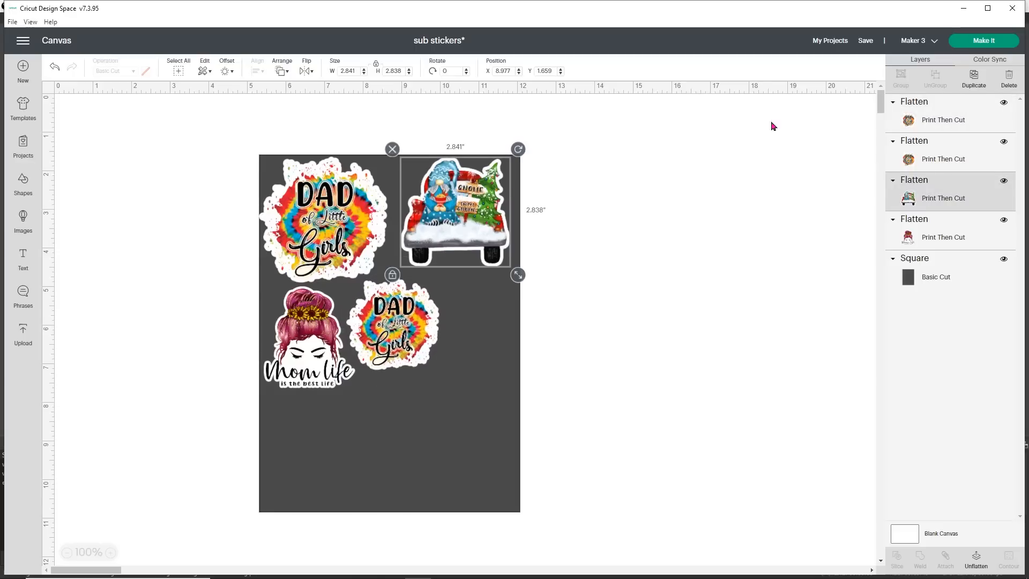
{"action": "left_click", "coordinate": [962, 87]}
{"action": "left_click_drag", "start_coordinate": [459, 220], "coordinate": [404, 438]}
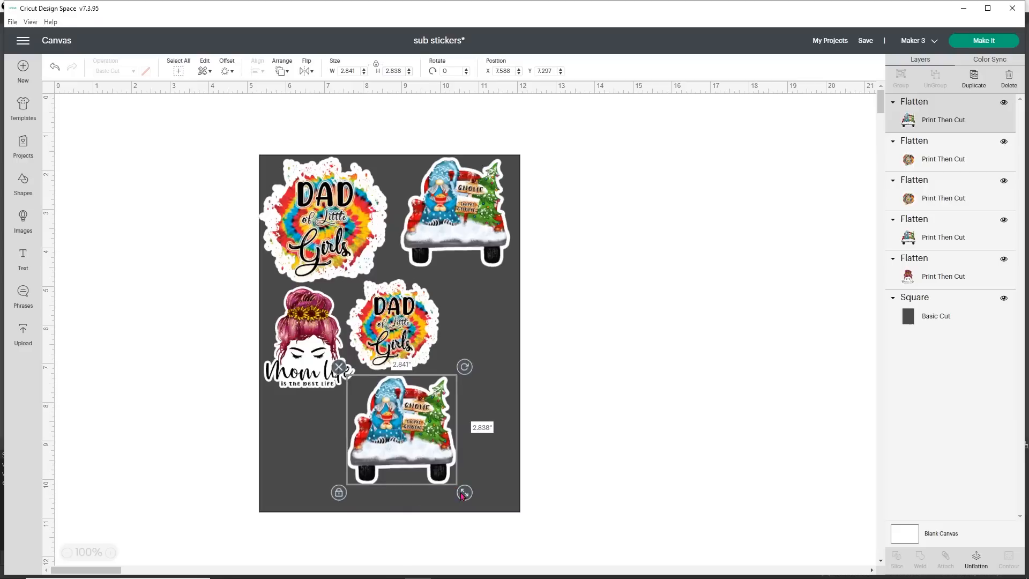
{"action": "left_click_drag", "start_coordinate": [465, 492], "coordinate": [297, 438]}
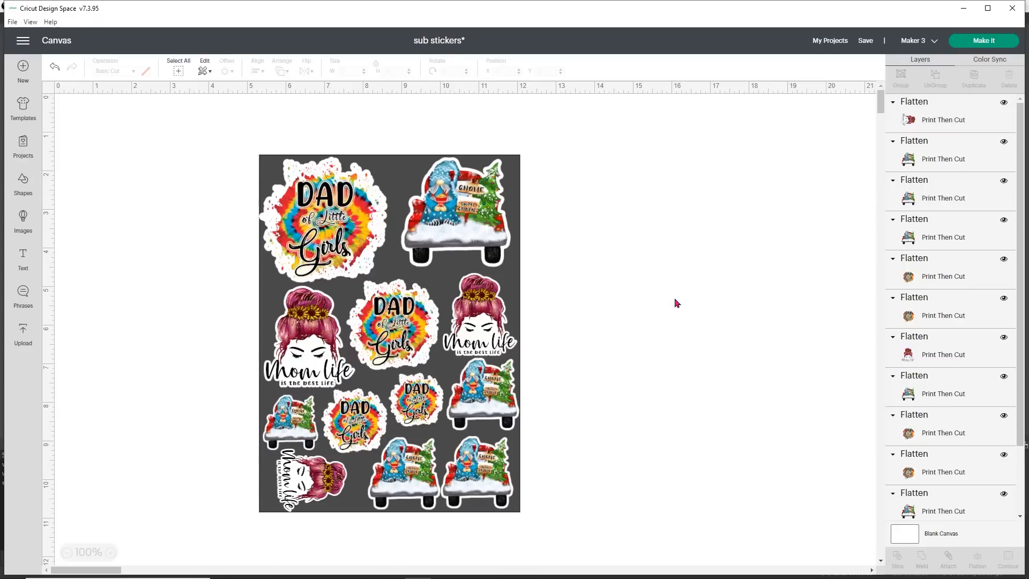
Hide the background Square layer so only the stickers show, and save the project.
{"action": "scroll", "coordinate": [930, 375], "scroll_direction": "down", "scroll_amount": 3}
{"action": "left_click", "coordinate": [939, 499]}
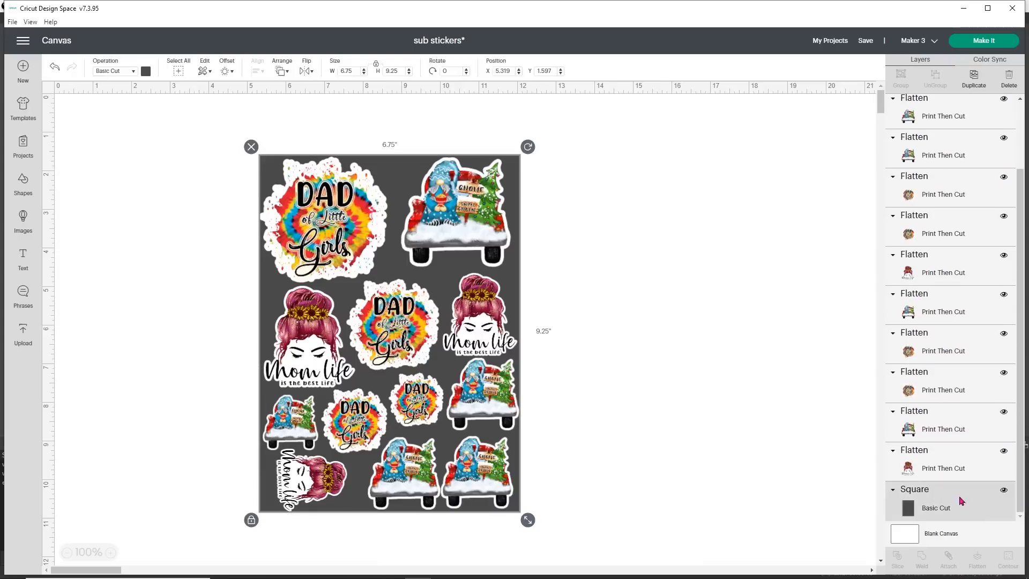
{"action": "left_click", "coordinate": [1004, 492]}
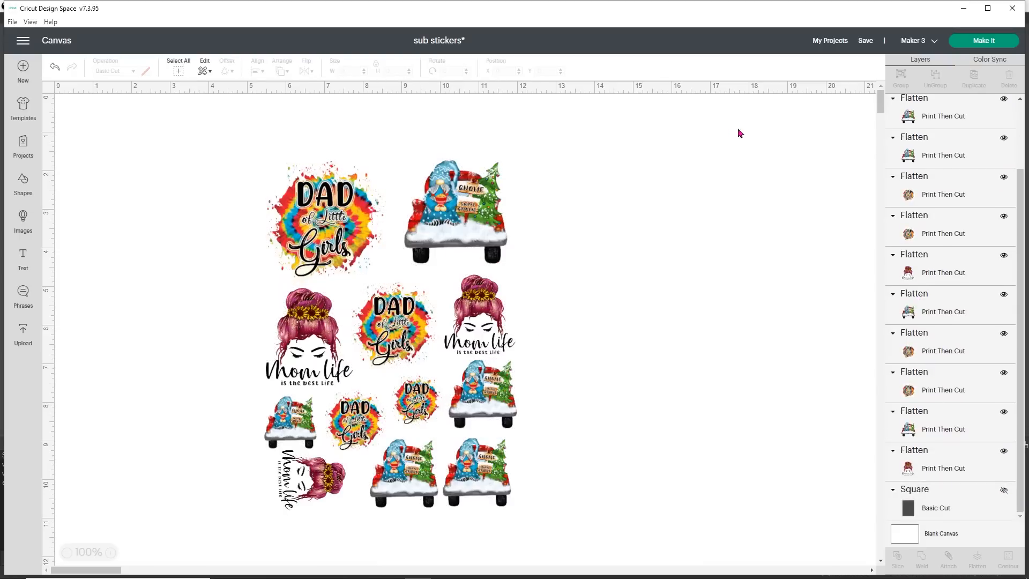
{"action": "left_click", "coordinate": [869, 43]}
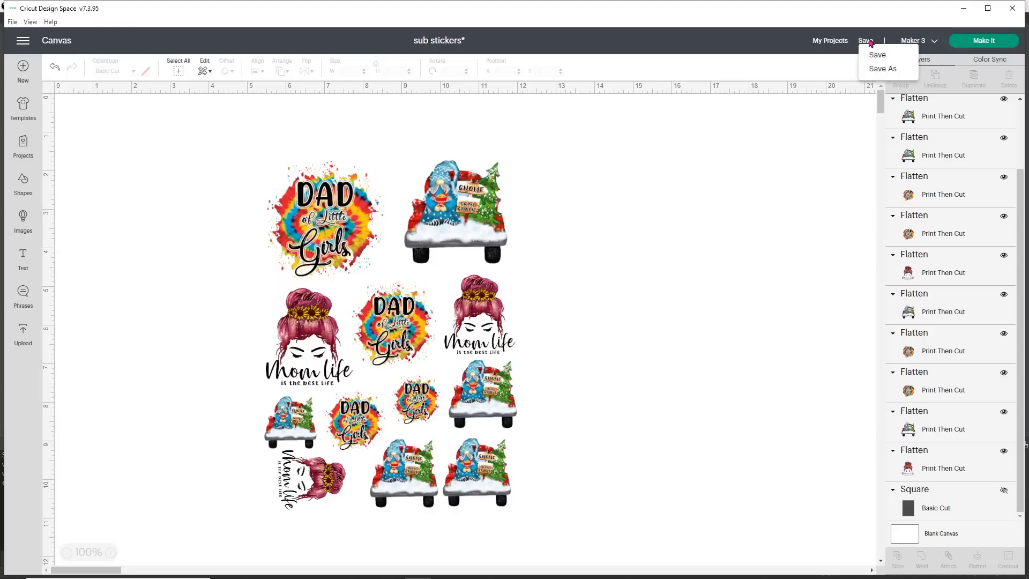
{"action": "left_click", "coordinate": [878, 59]}
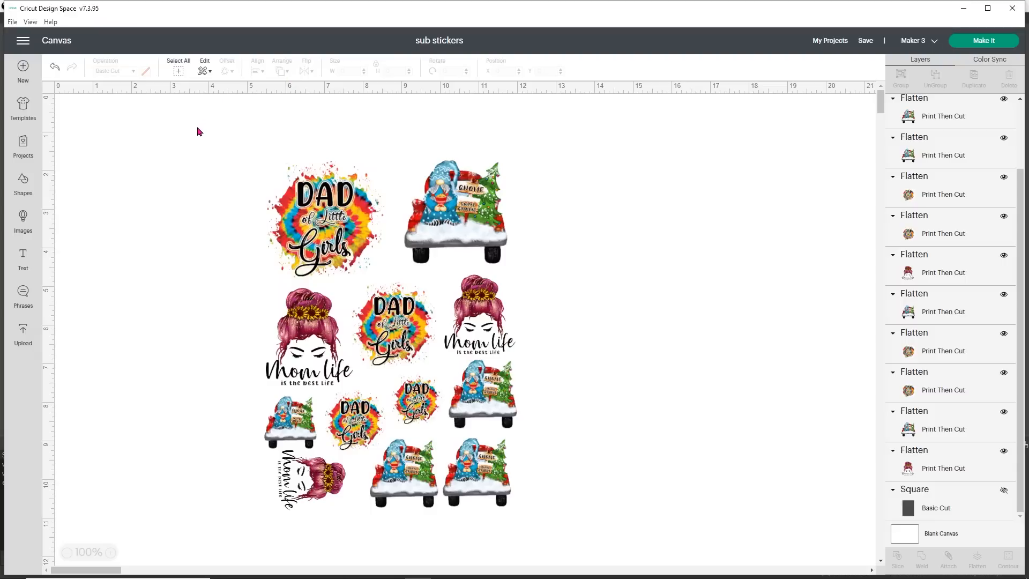
Select all the stickers on the canvas and flatten them together into a single Print Then Cut layer.
{"action": "left_click_drag", "start_coordinate": [197, 126], "coordinate": [556, 531]}
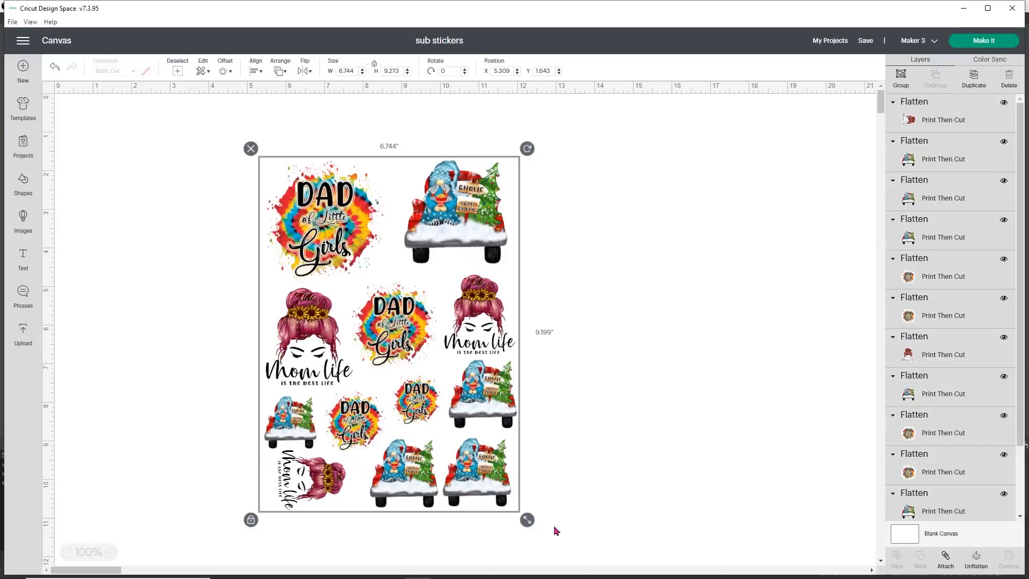
{"action": "left_click", "coordinate": [975, 566]}
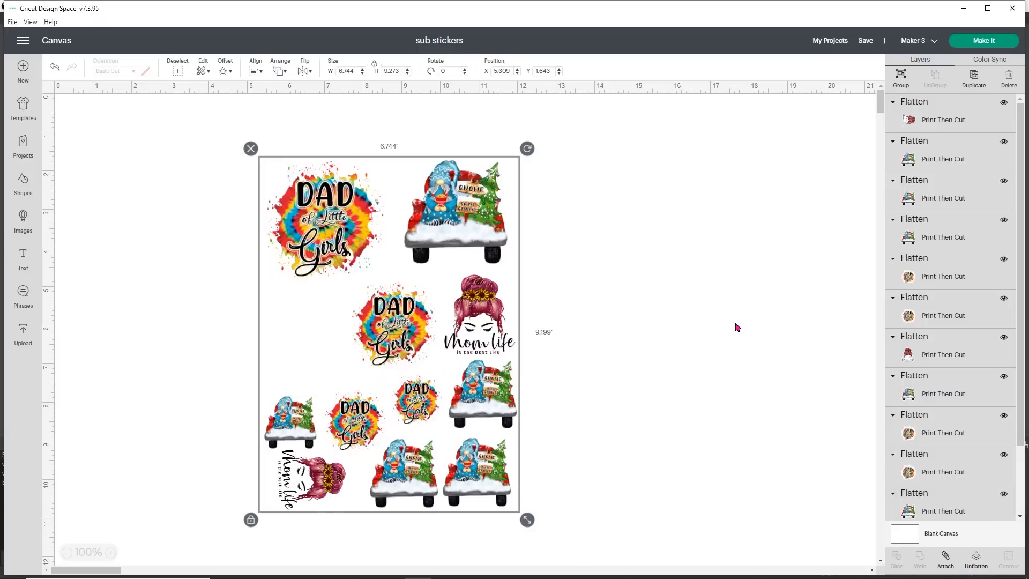
{"action": "left_click", "coordinate": [701, 316]}
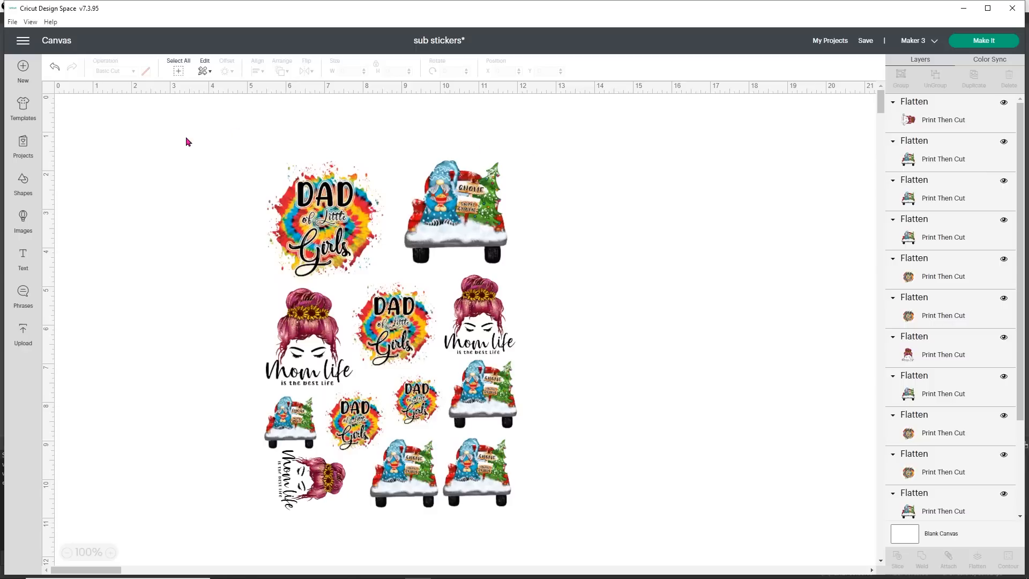
{"action": "left_click_drag", "start_coordinate": [185, 141], "coordinate": [589, 530]}
{"action": "left_click", "coordinate": [978, 561]}
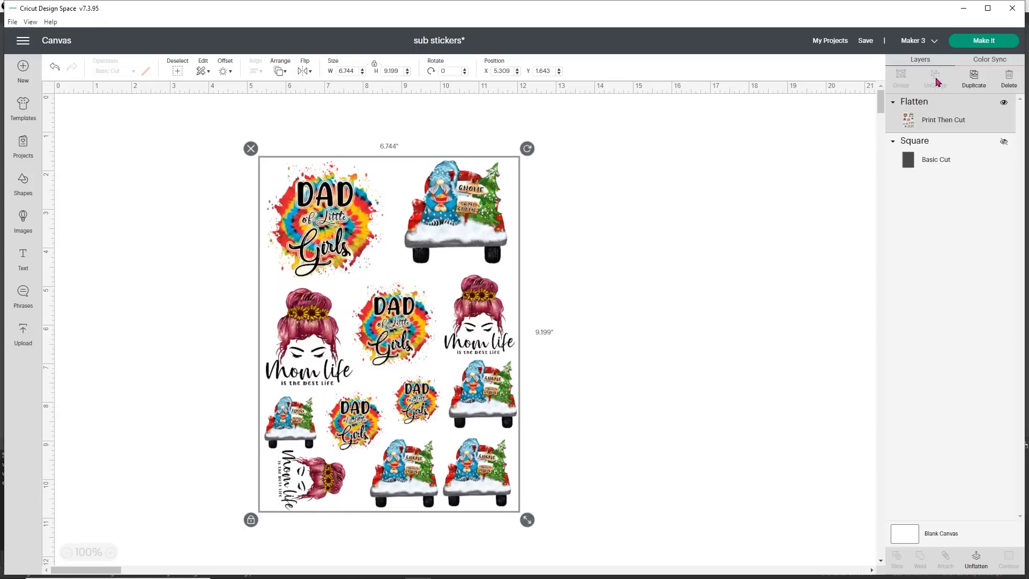
Take the flattened sticker sheet to the Make stage and back out of the machine connection alert and print setup.
{"action": "left_click", "coordinate": [978, 45]}
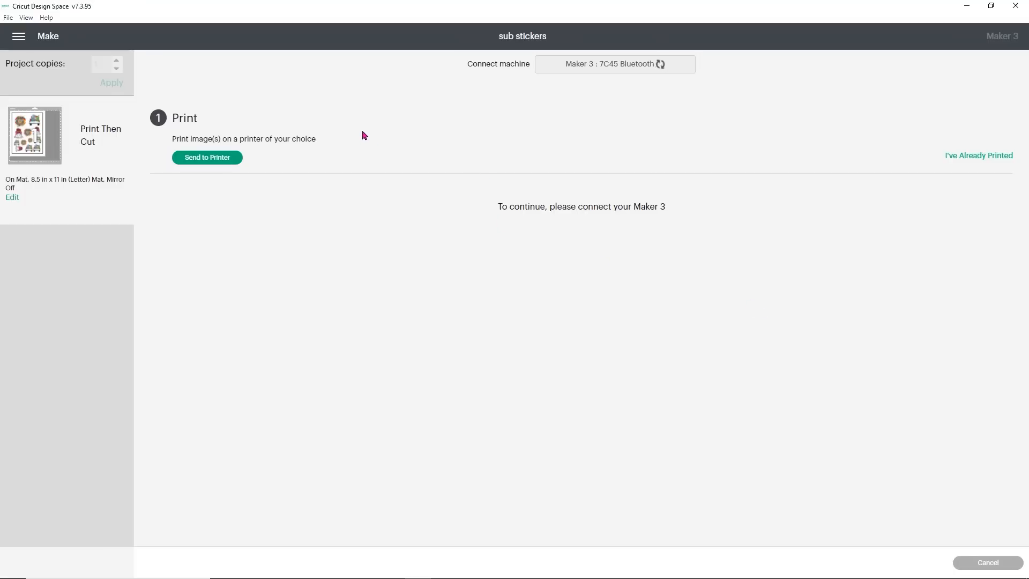
{"action": "left_click", "coordinate": [203, 161]}
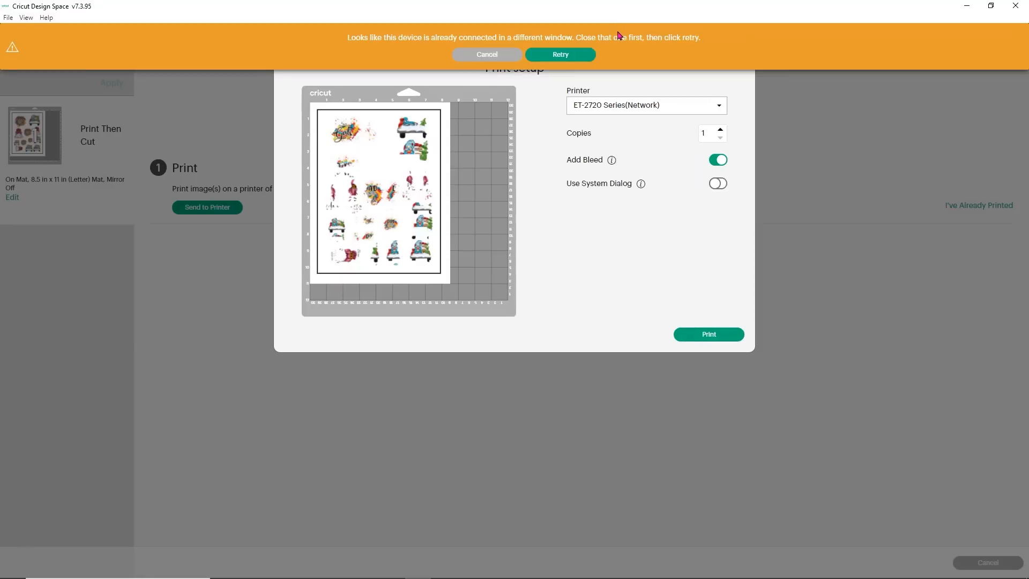
{"action": "left_click", "coordinate": [498, 54]}
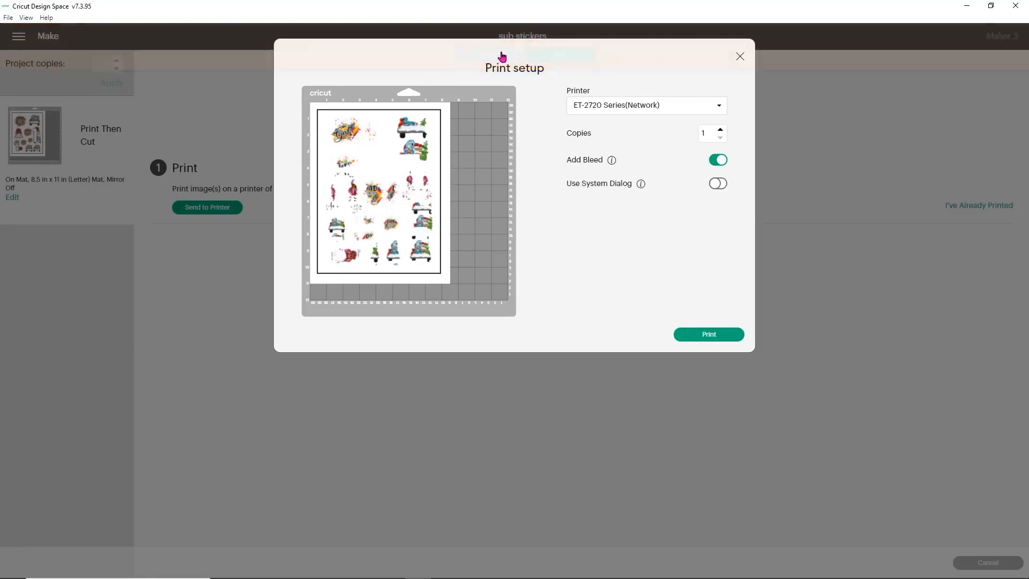
{"action": "left_click", "coordinate": [739, 57]}
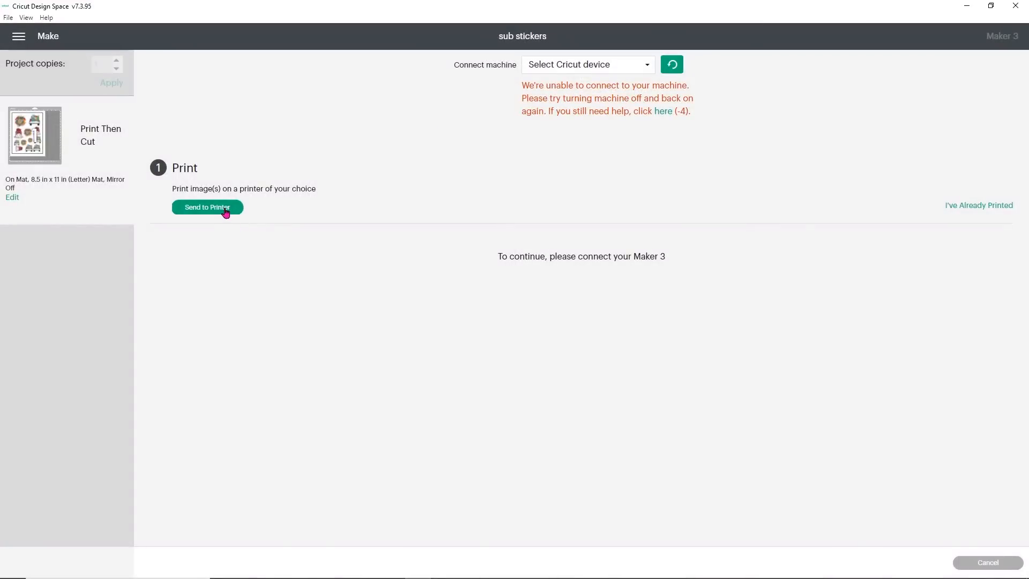
Send the sheet to the ET-2720 Series(Network) printer with Use System Dialog turned on.
{"action": "left_click", "coordinate": [225, 212]}
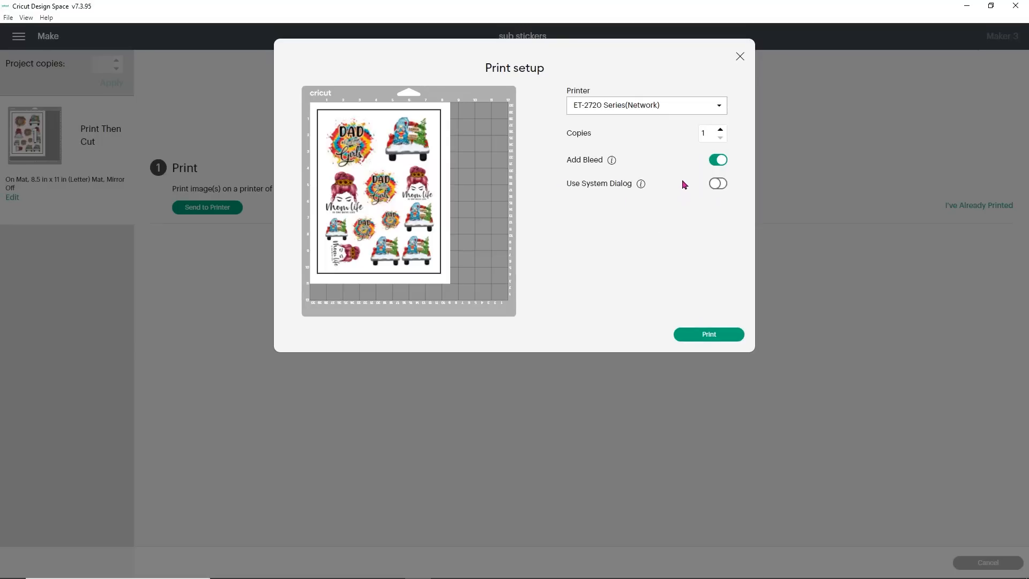
{"action": "left_click", "coordinate": [714, 185]}
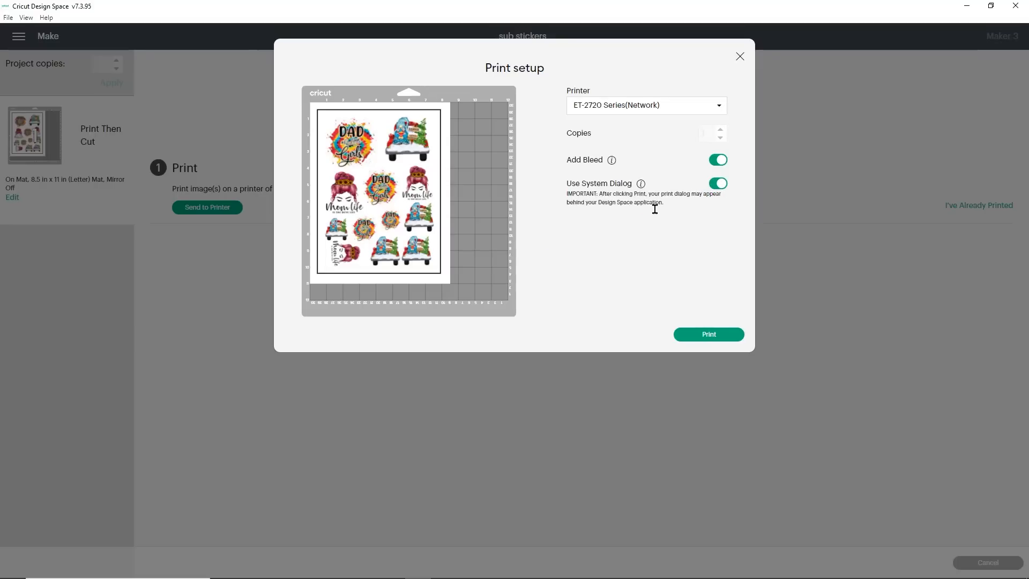
{"action": "left_click", "coordinate": [695, 329]}
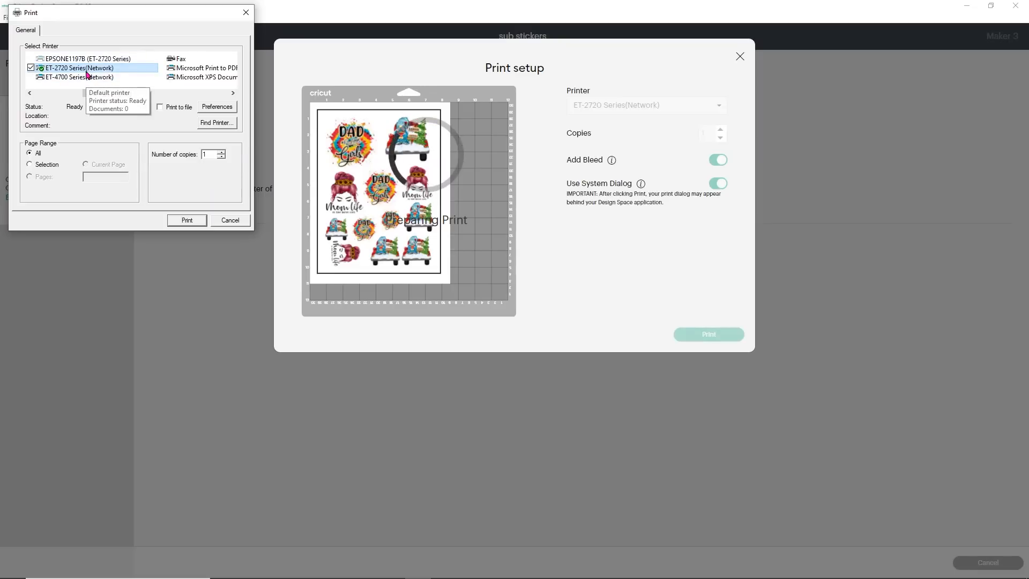
In the printer's preferences, set the quality to High, turn off High Speed, and accept the settings.
{"action": "left_click", "coordinate": [224, 110]}
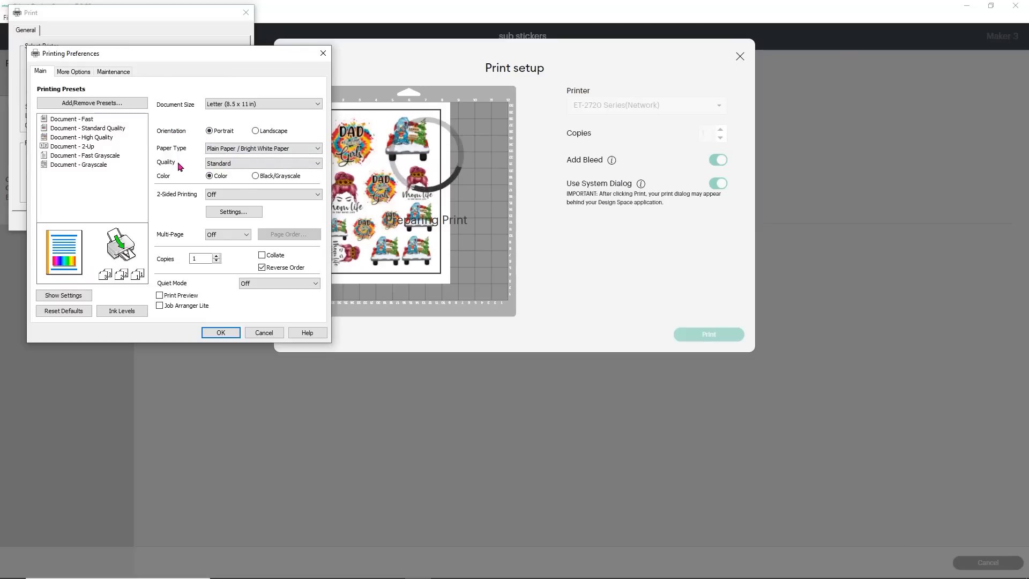
{"action": "left_click", "coordinate": [301, 164]}
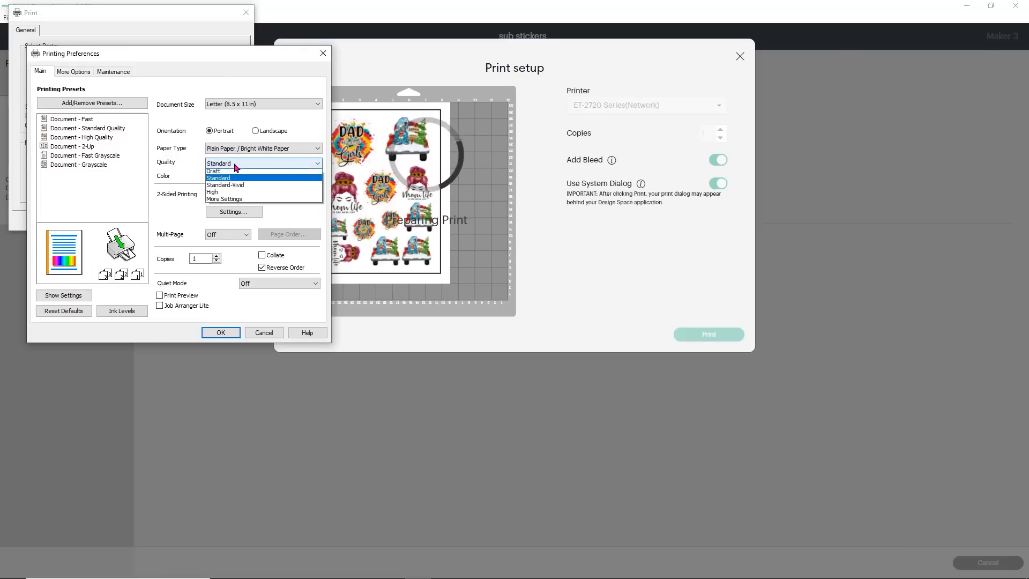
{"action": "left_click", "coordinate": [229, 196]}
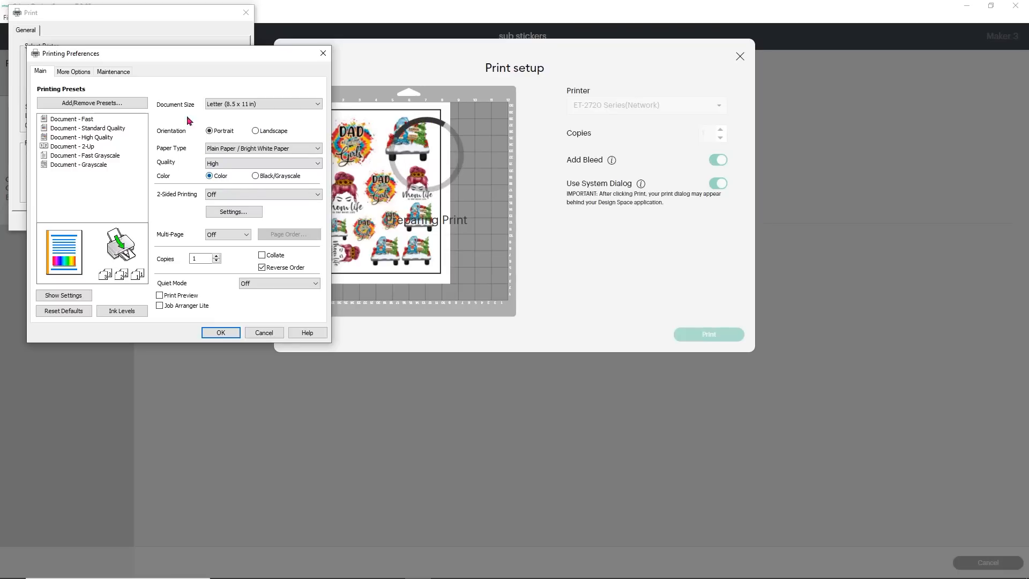
{"action": "left_click", "coordinate": [74, 72]}
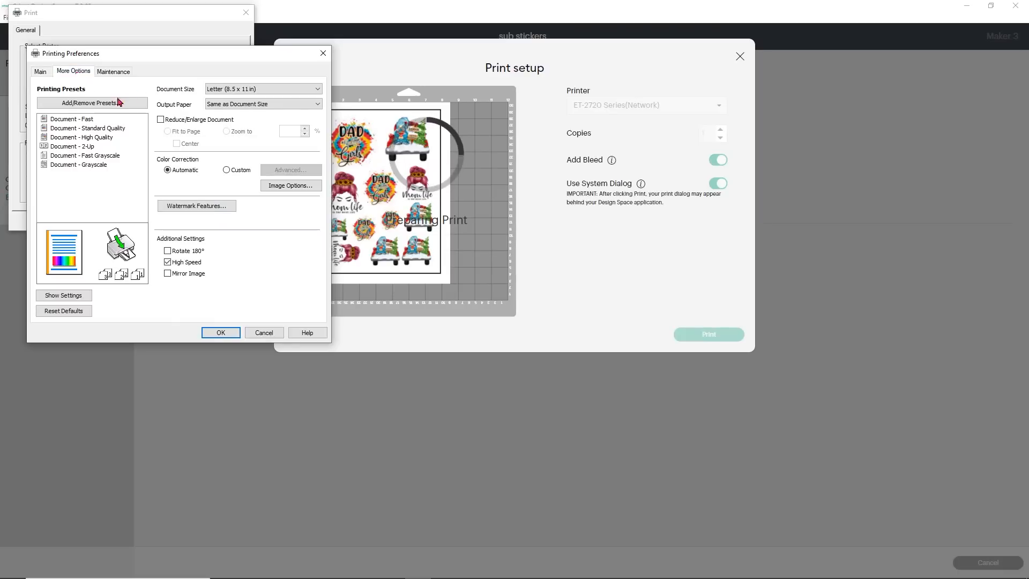
{"action": "left_click", "coordinate": [184, 262]}
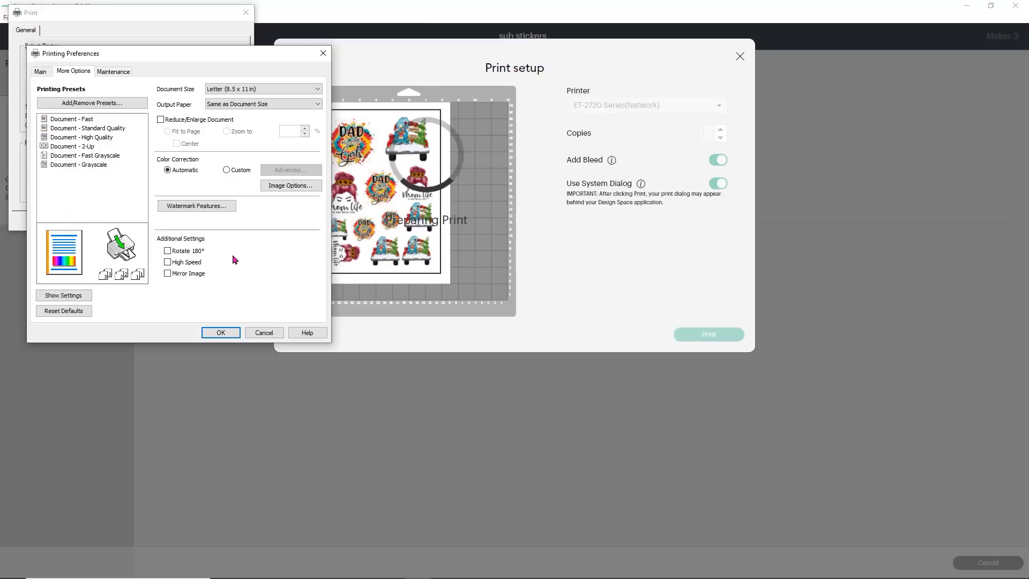
{"action": "left_click", "coordinate": [212, 330]}
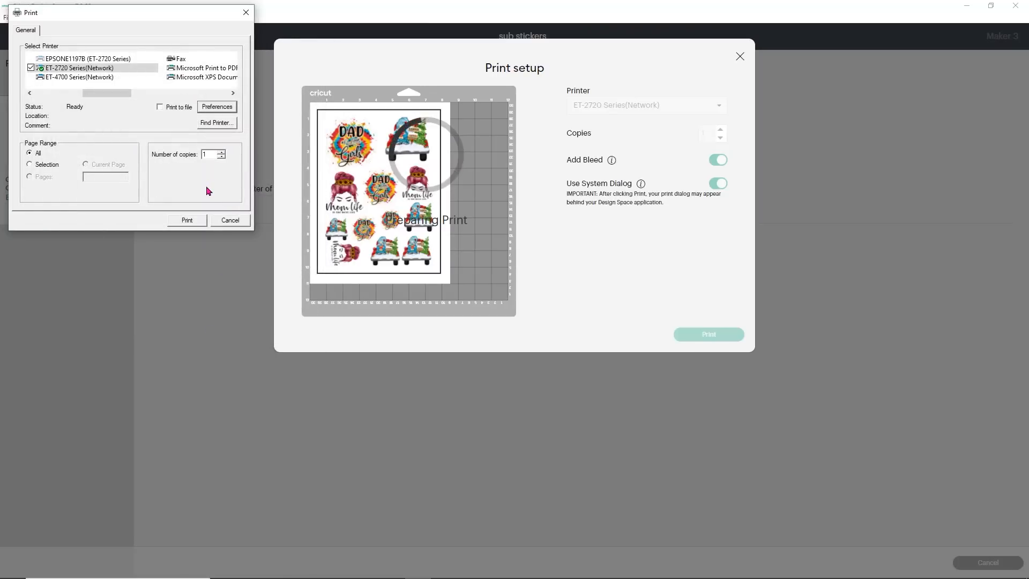